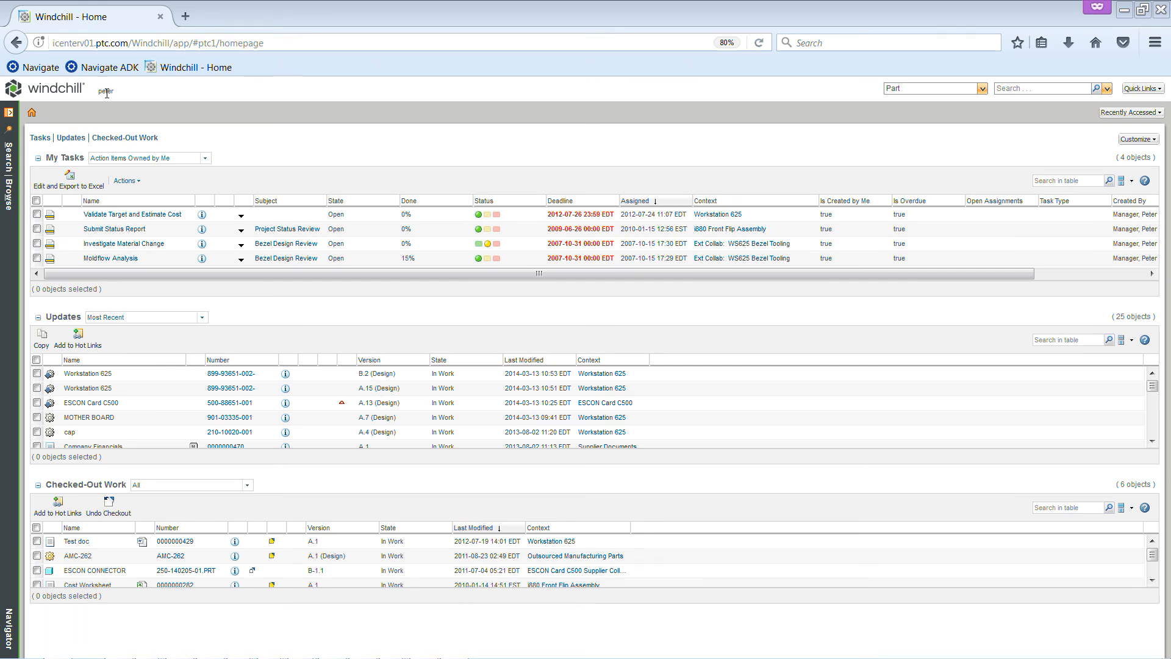
# Open the full projects list, examine the fields and options of the New Project form, and close it without creating a project
pyautogui.click(10, 116)
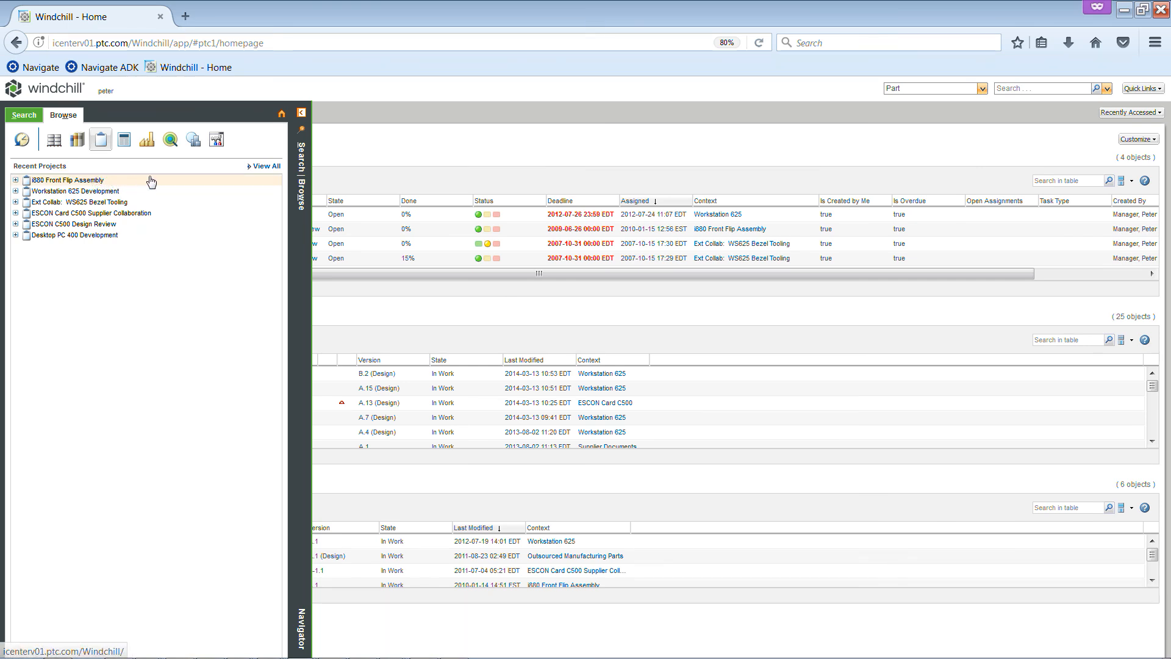
pyautogui.click(260, 171)
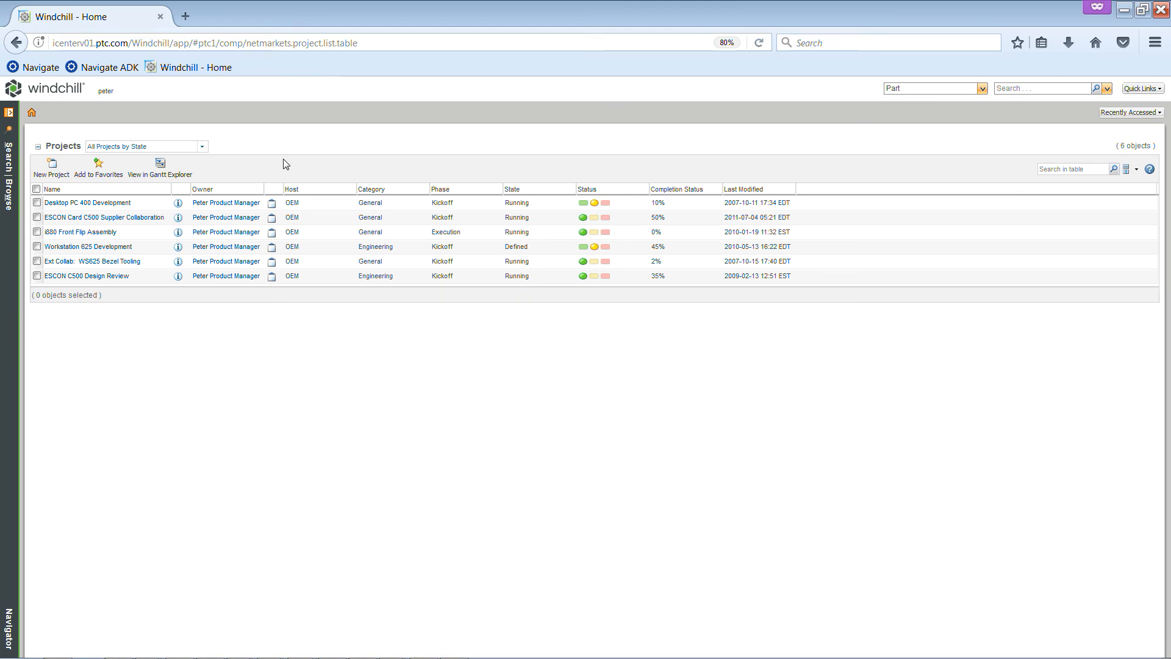
pyautogui.click(61, 170)
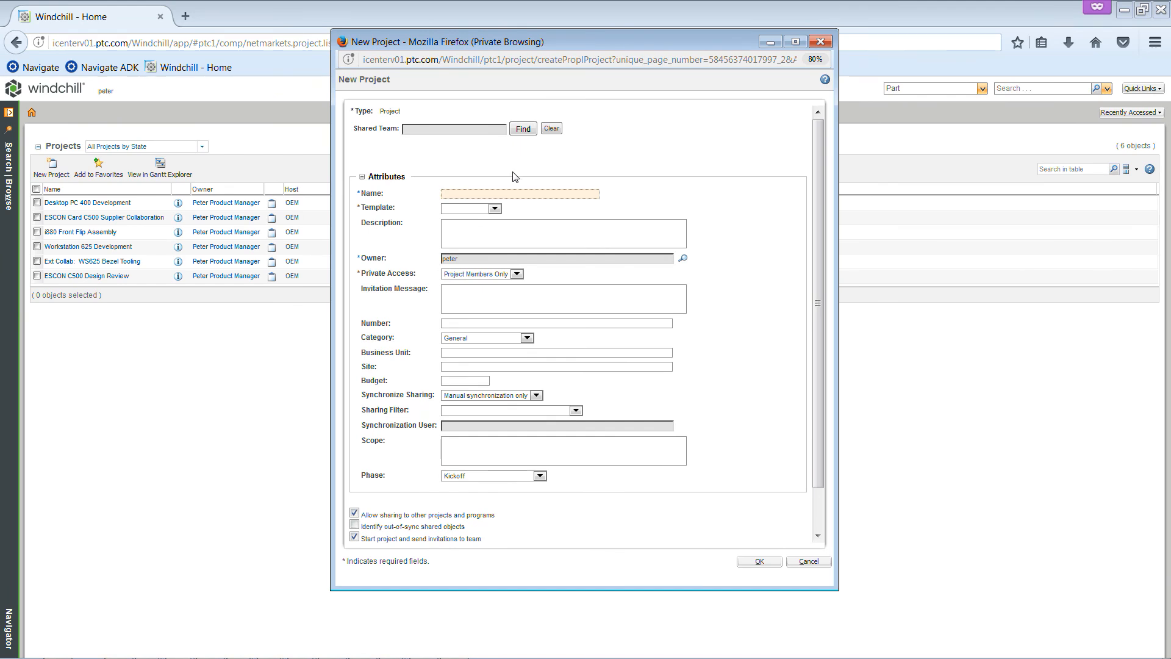
pyautogui.click(511, 192)
pyautogui.scroll(-2, 511, 231)
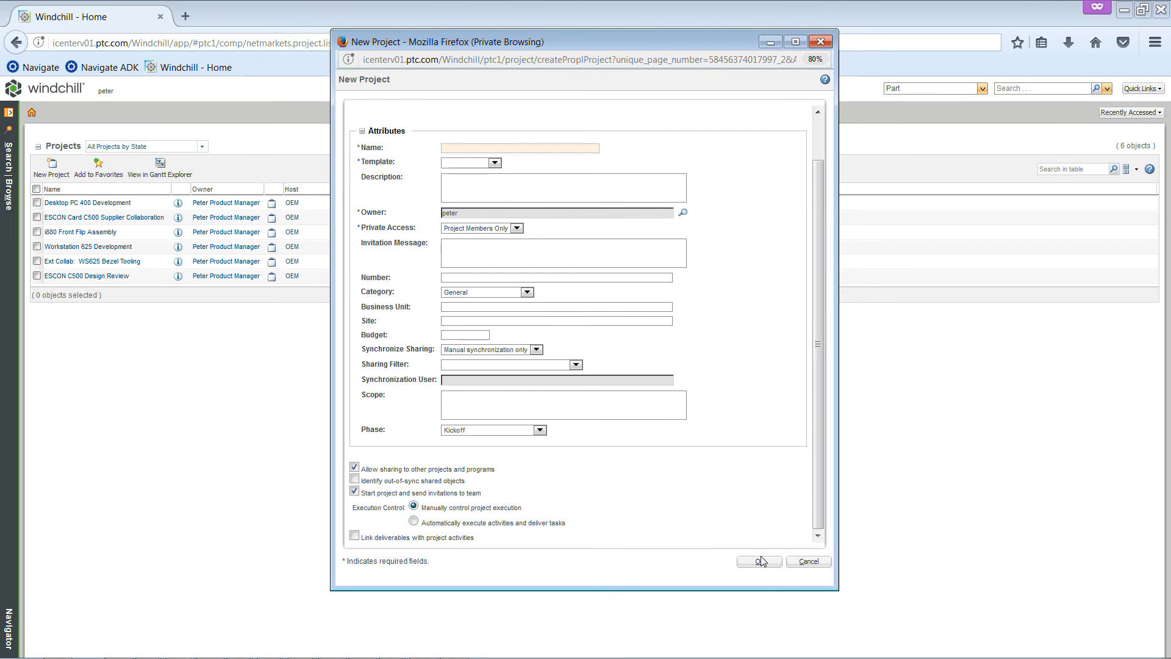
pyautogui.click(802, 562)
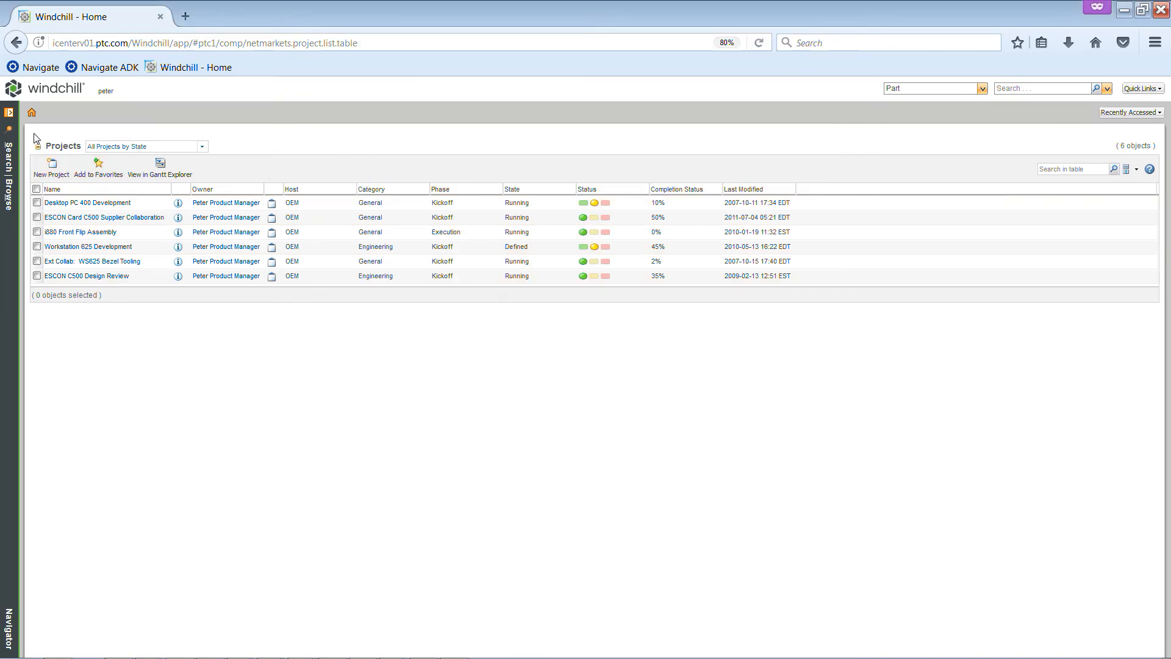
# Open the details of the i880 Front Flip Assembly project and view the actions available for it
pyautogui.click(13, 120)
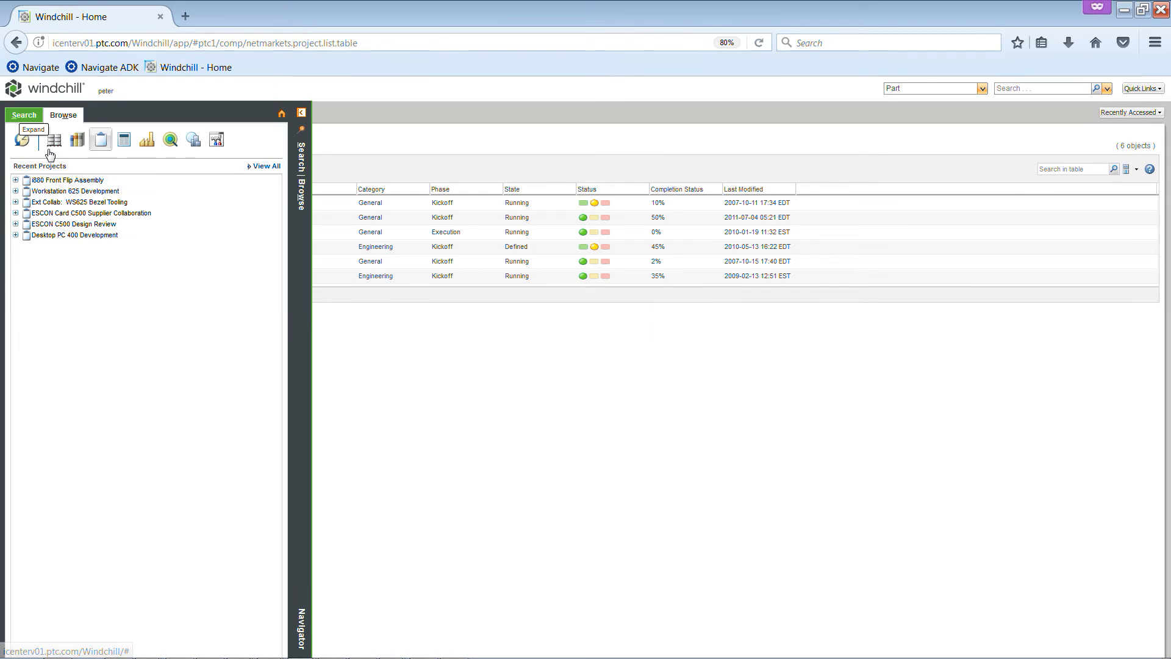
pyautogui.click(53, 182)
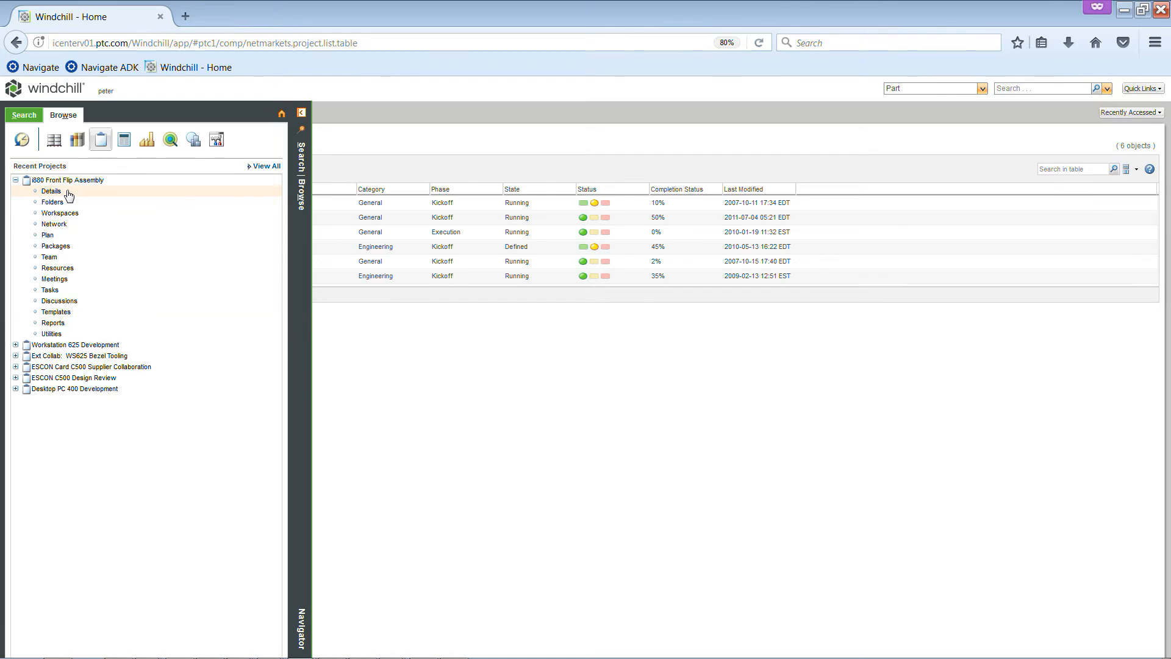
pyautogui.click(67, 192)
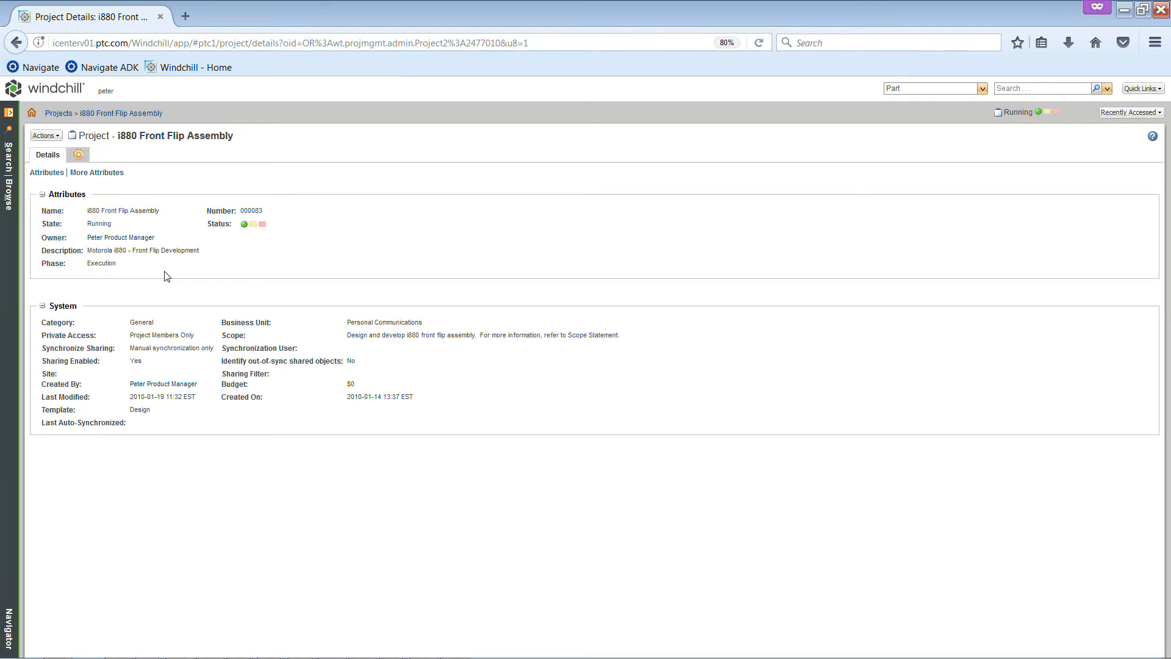
pyautogui.click(58, 137)
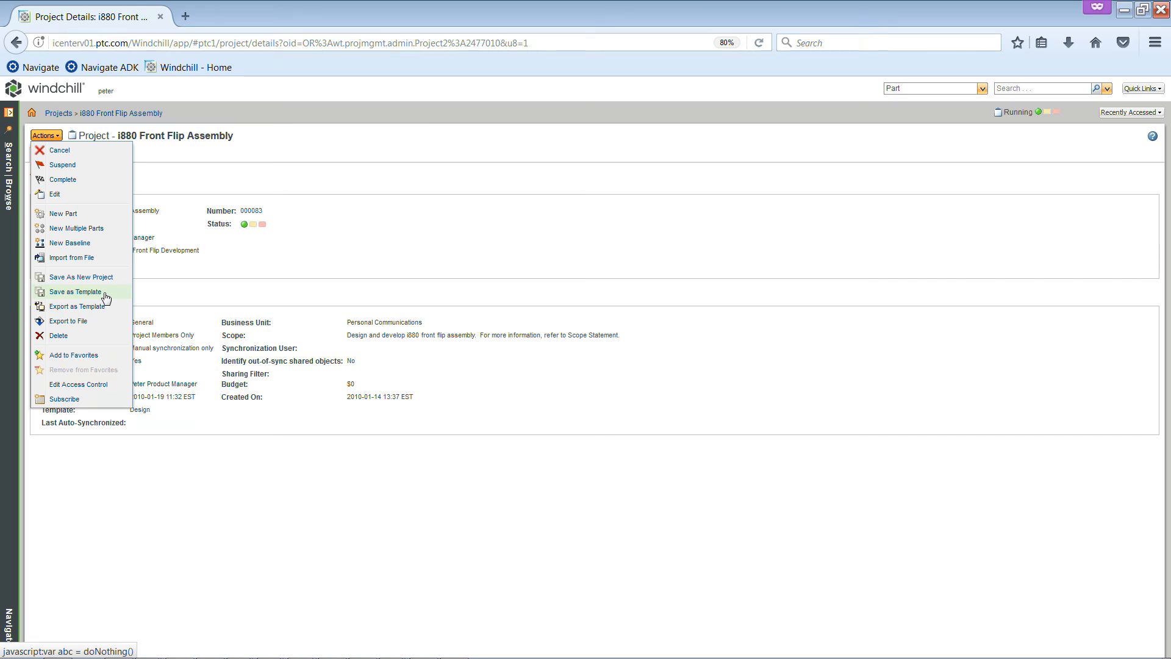
# In the project's Designs/Front Flip Assembly folder, convert the shared ROTATING HINGE ASSEMBLY part to a PDM checkout
pyautogui.click(9, 113)
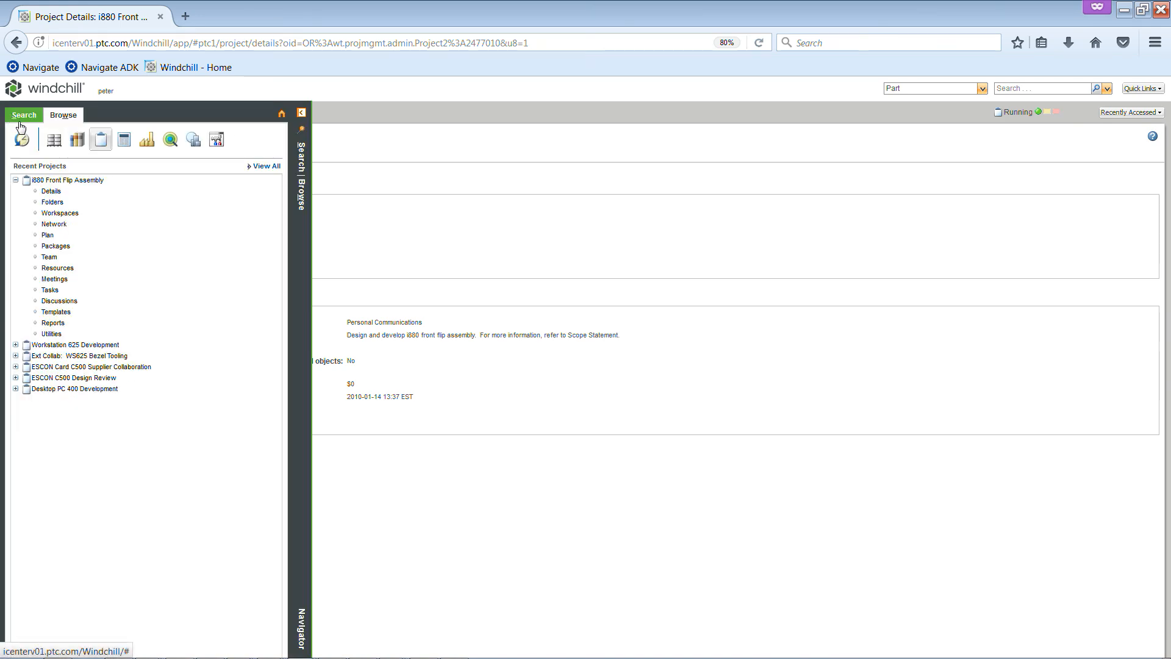
pyautogui.click(52, 205)
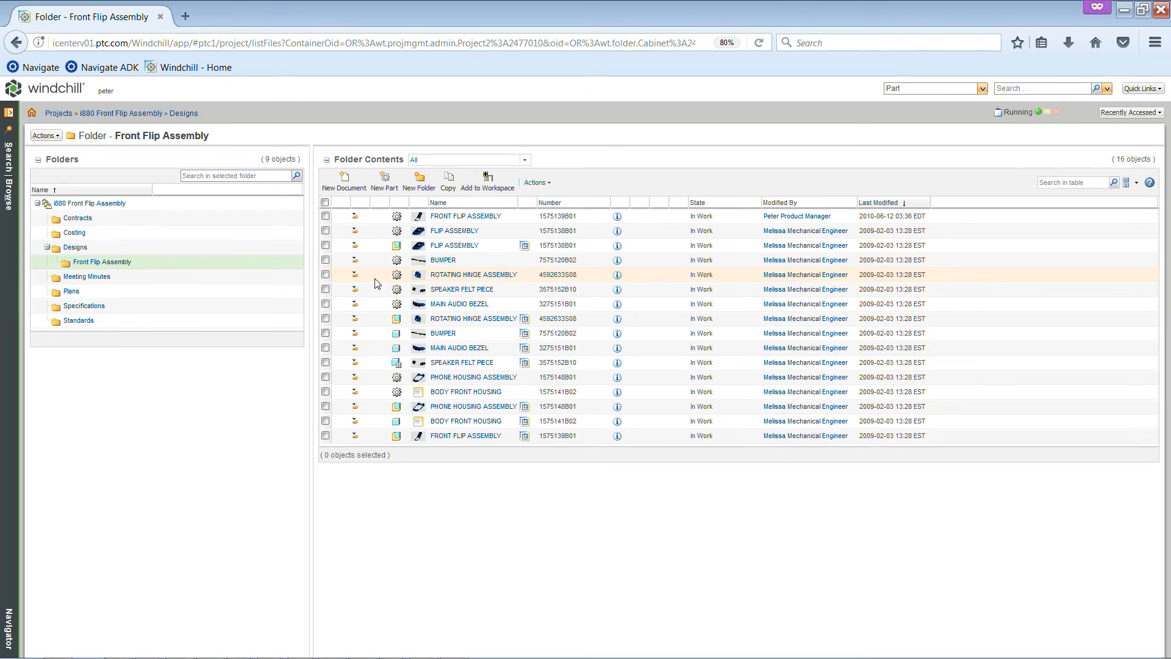
pyautogui.rightClick(375, 279)
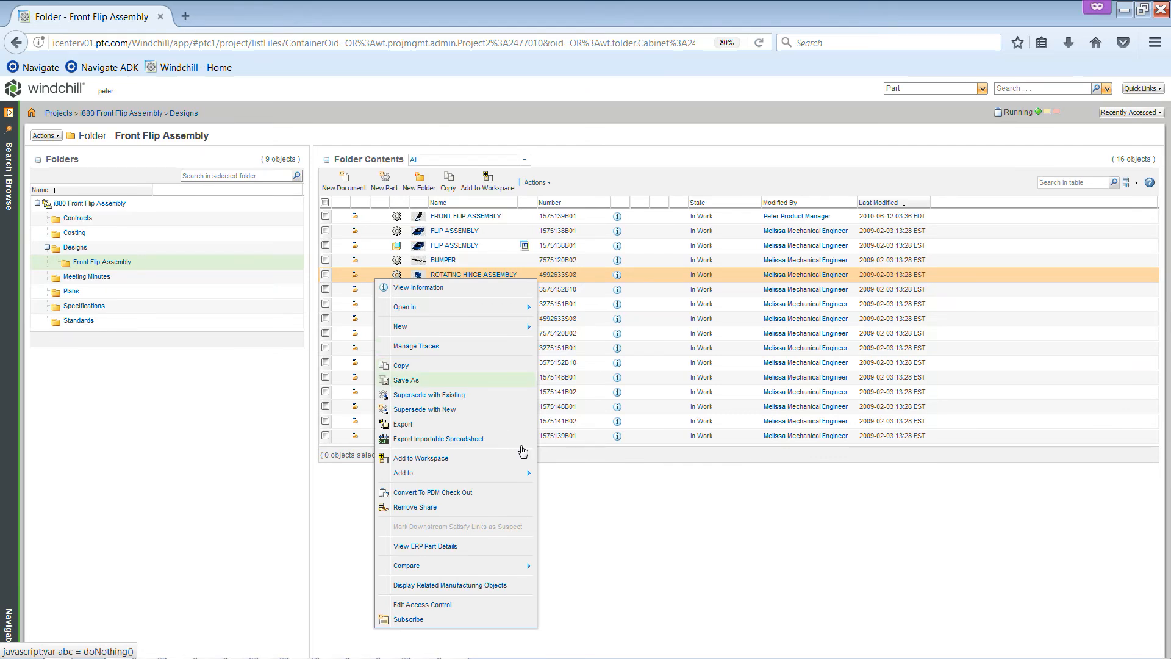
pyautogui.click(563, 493)
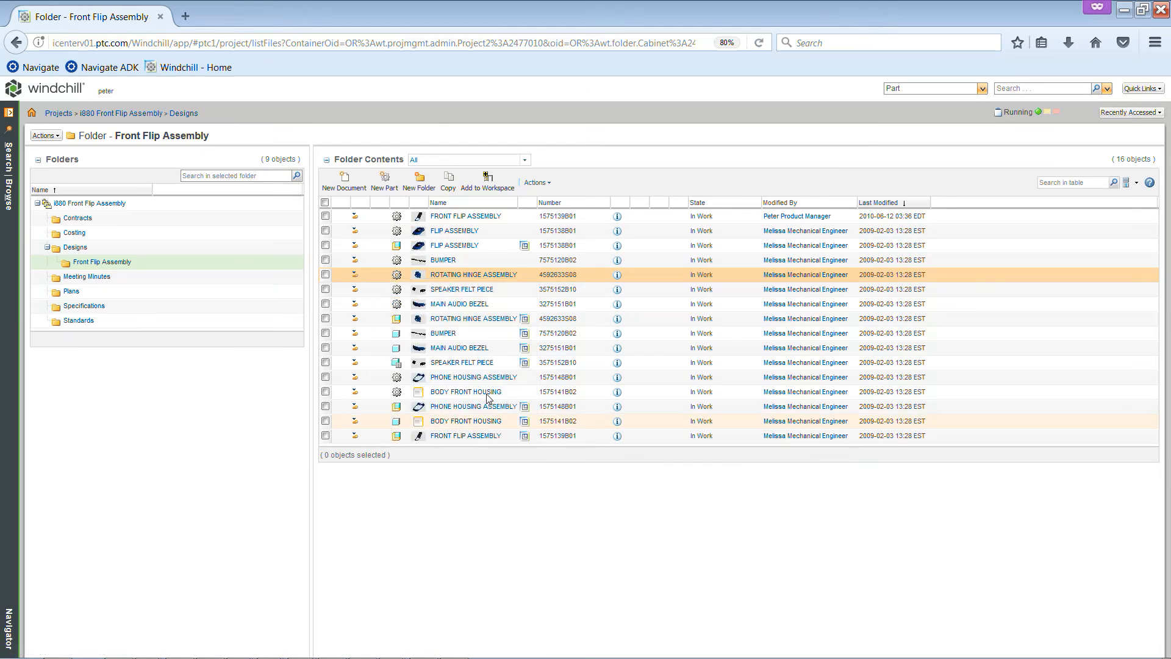
pyautogui.rightClick(368, 280)
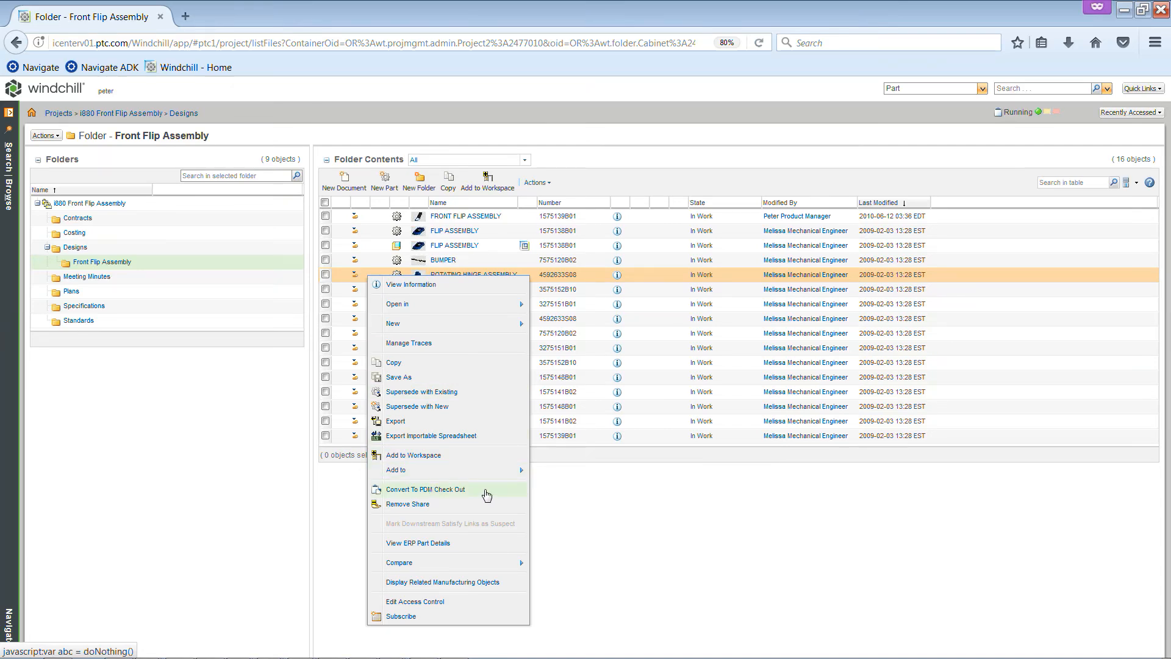
pyautogui.click(487, 495)
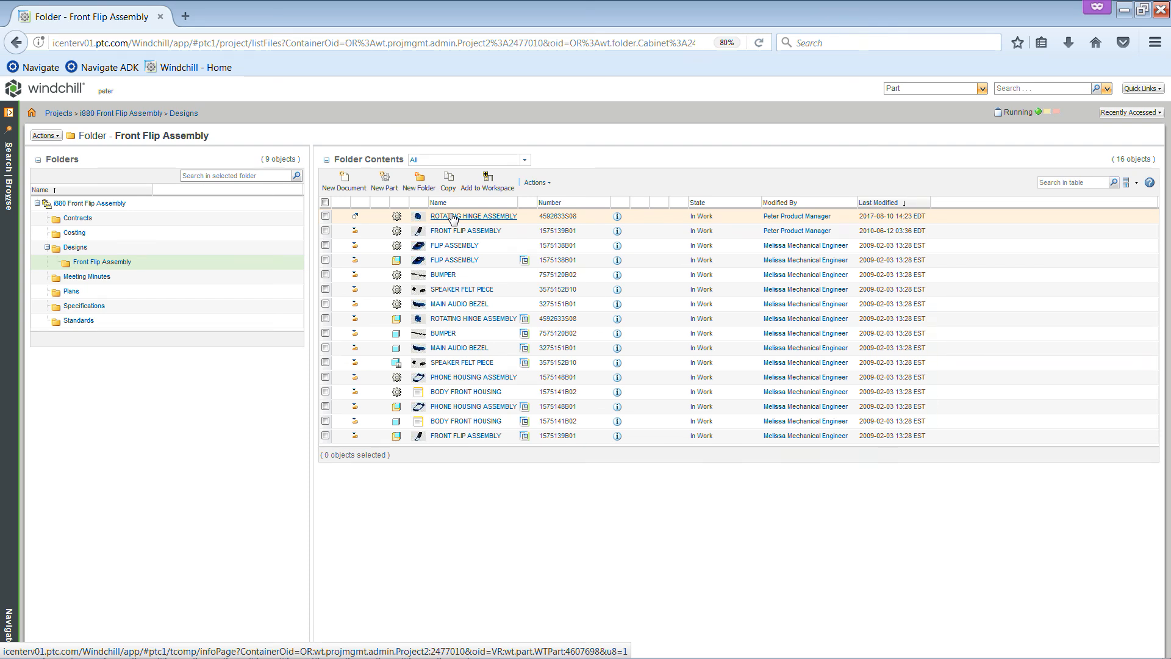
# View the checked-out ROTATING HINGE ASSEMBLY part's details and version history, and return to the Front Flip Assembly folder
pyautogui.click(617, 218)
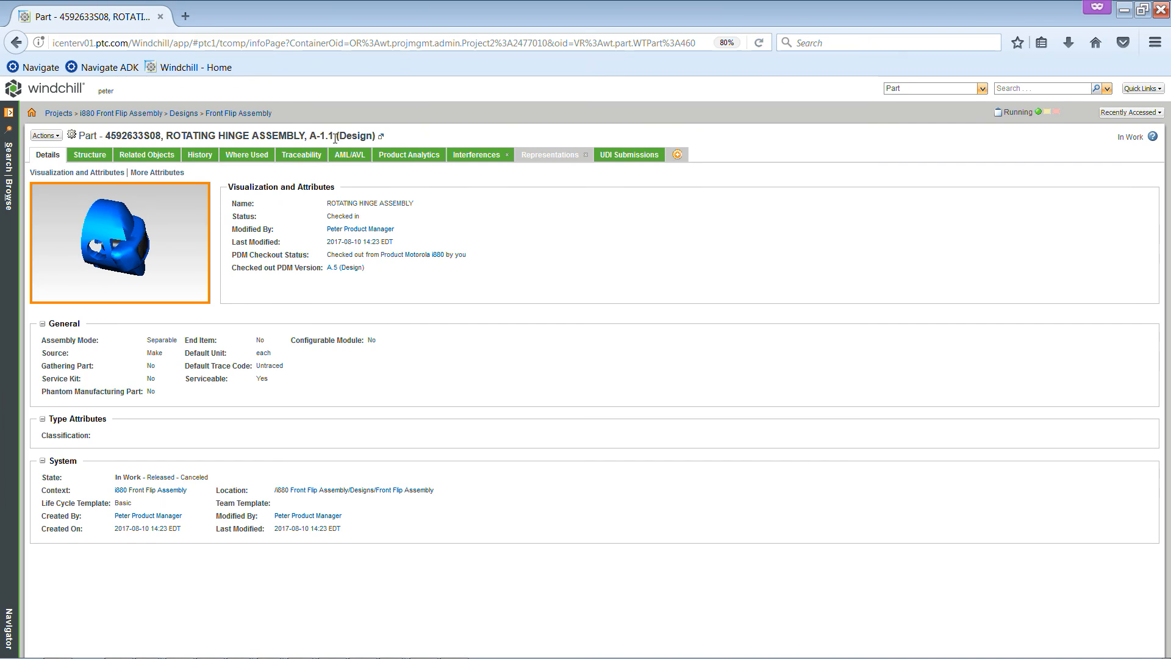
pyautogui.click(205, 156)
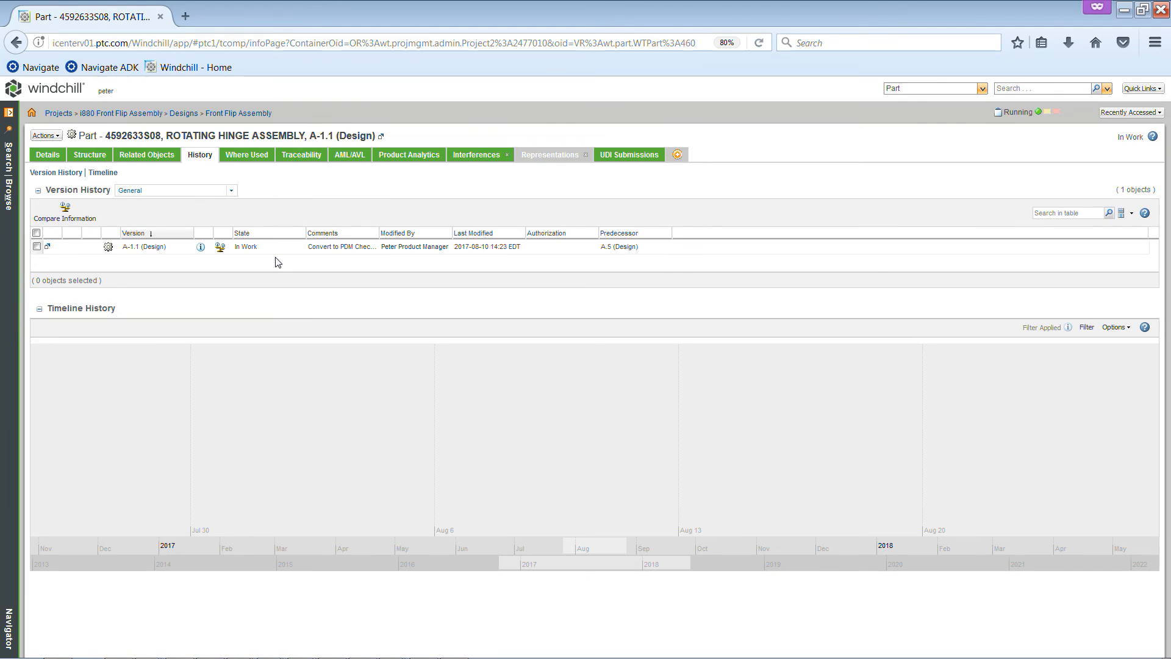
pyautogui.click(230, 118)
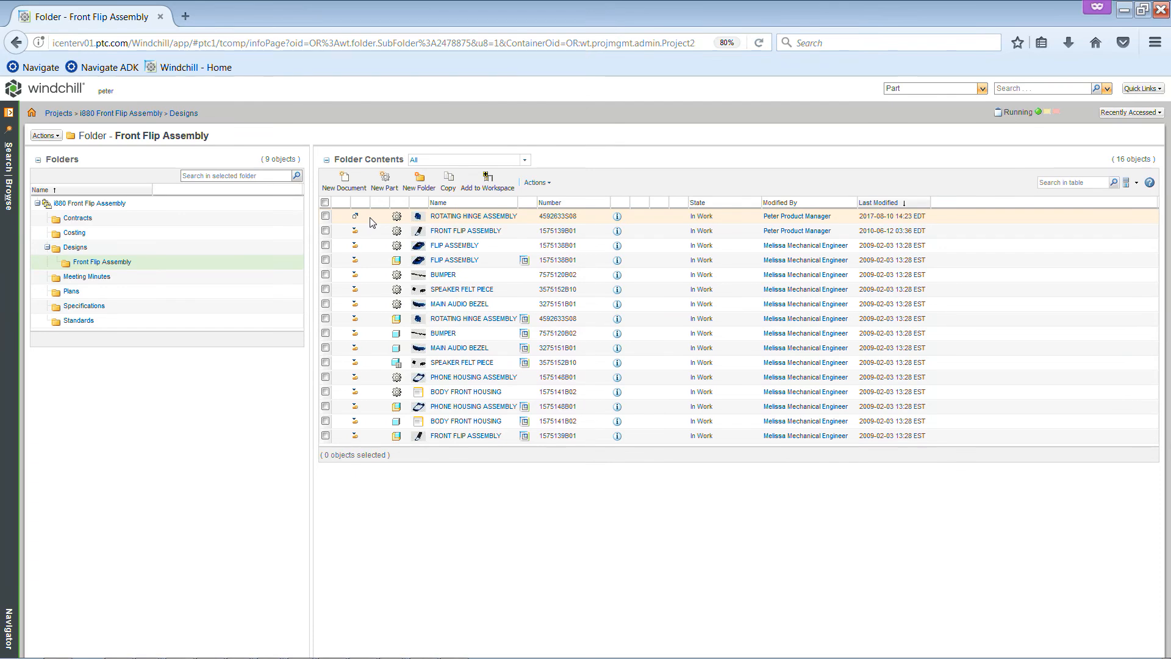
# Send the ROTATING HINGE ASSEMBLY part back to PDM with the PDM Check-in action
pyautogui.click(484, 216)
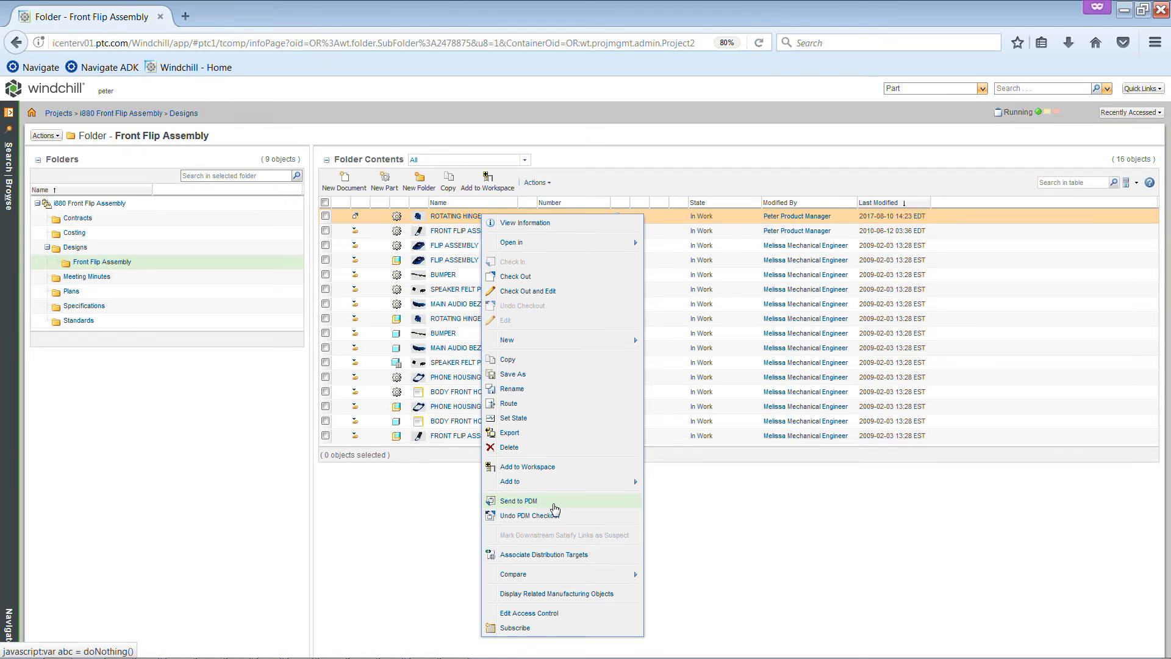
pyautogui.click(554, 507)
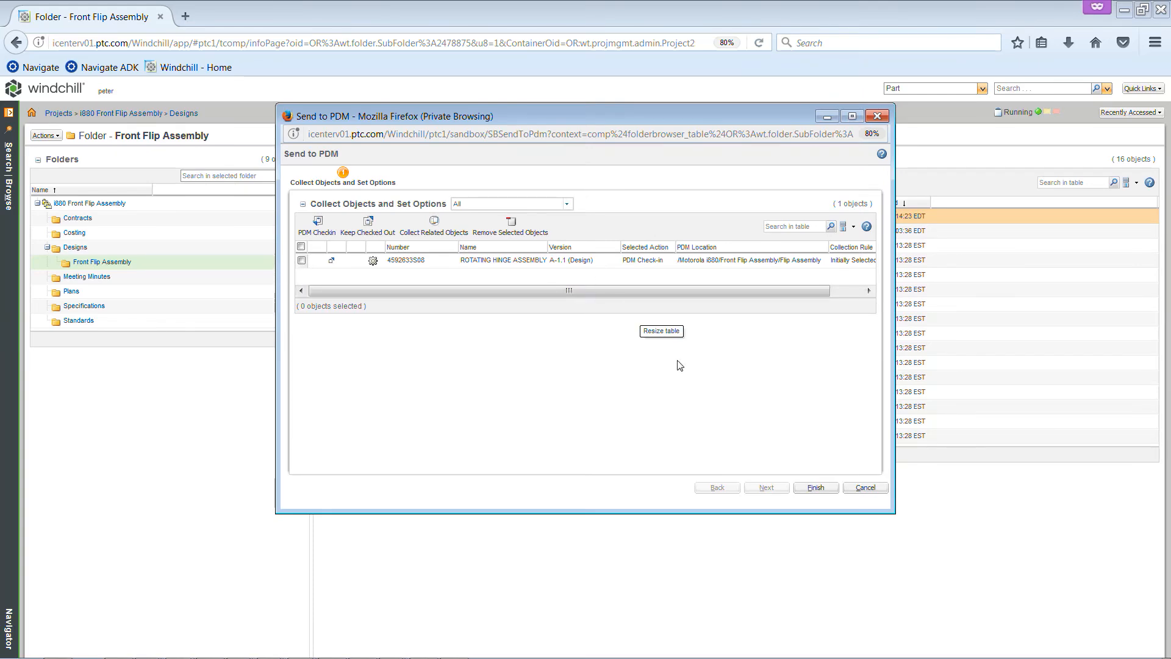
pyautogui.click(804, 493)
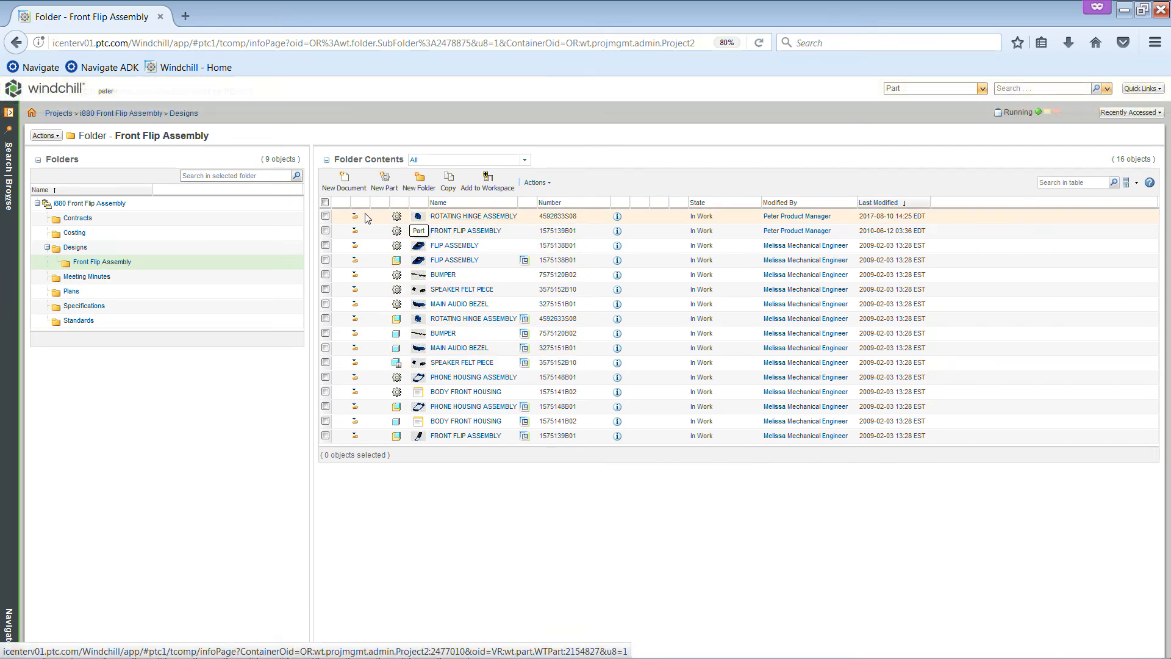
# Check the share status and version history of the checked-in ROTATING HINGE ASSEMBLY part, and return to its folder
pyautogui.moveTo(356, 219)
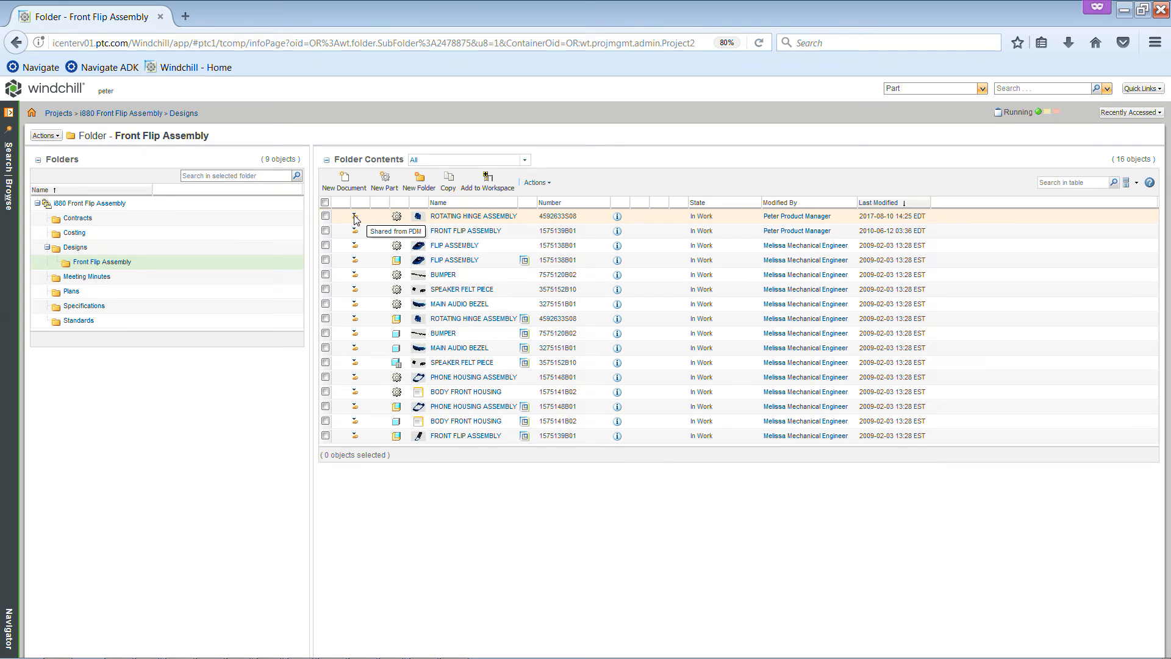
pyautogui.click(618, 217)
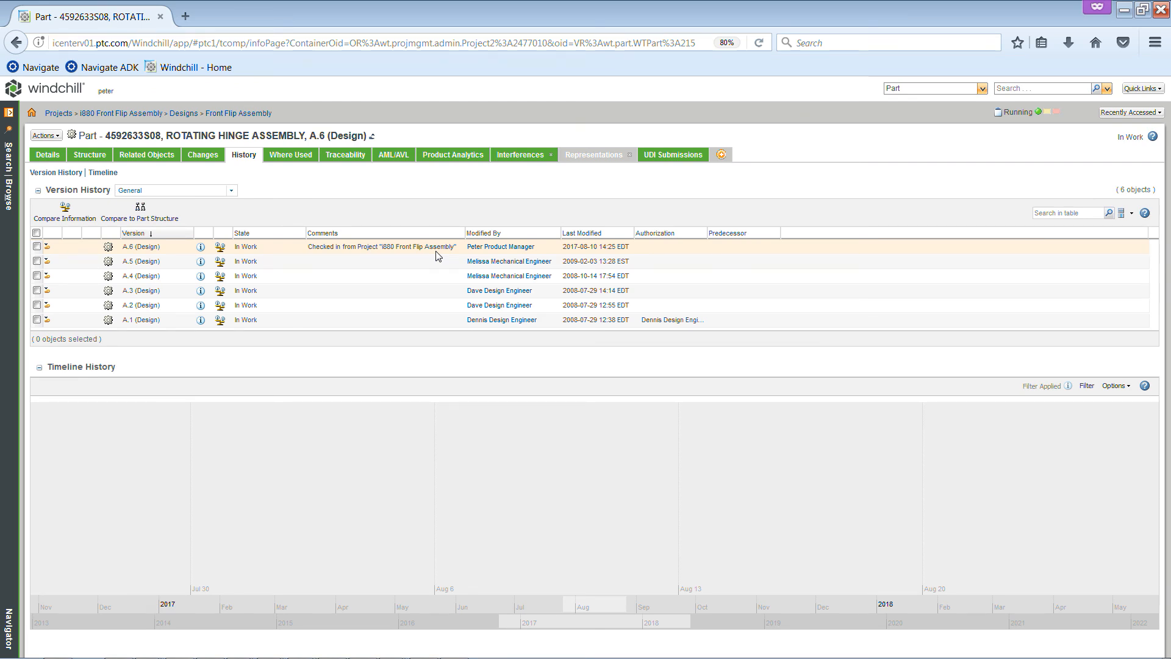
pyautogui.click(247, 115)
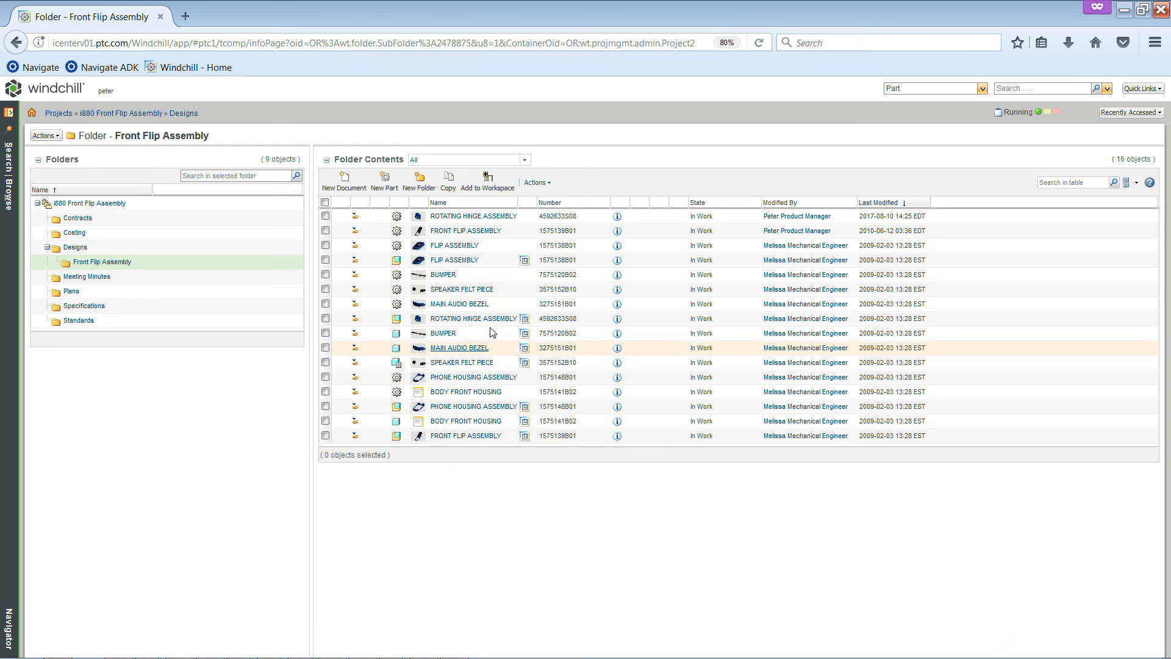
# Try granting OEM the Read, Download, Modify and Modify Content permissions on the Front Flip Assembly folder, and cancel the access control edit
pyautogui.click(535, 184)
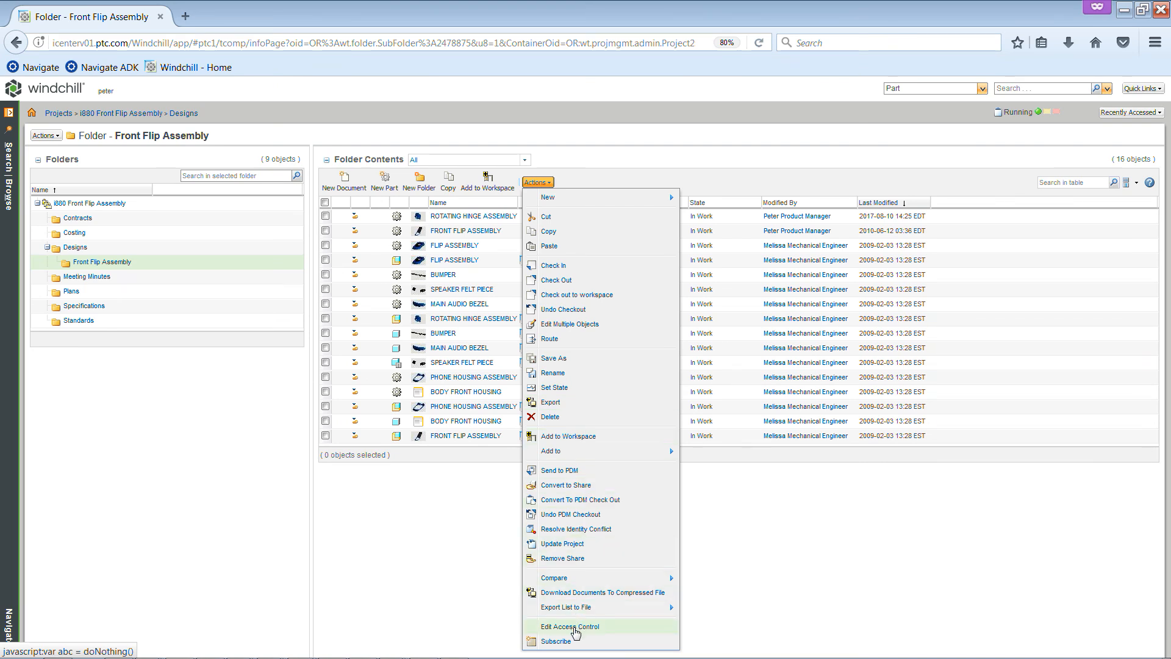
pyautogui.click(574, 627)
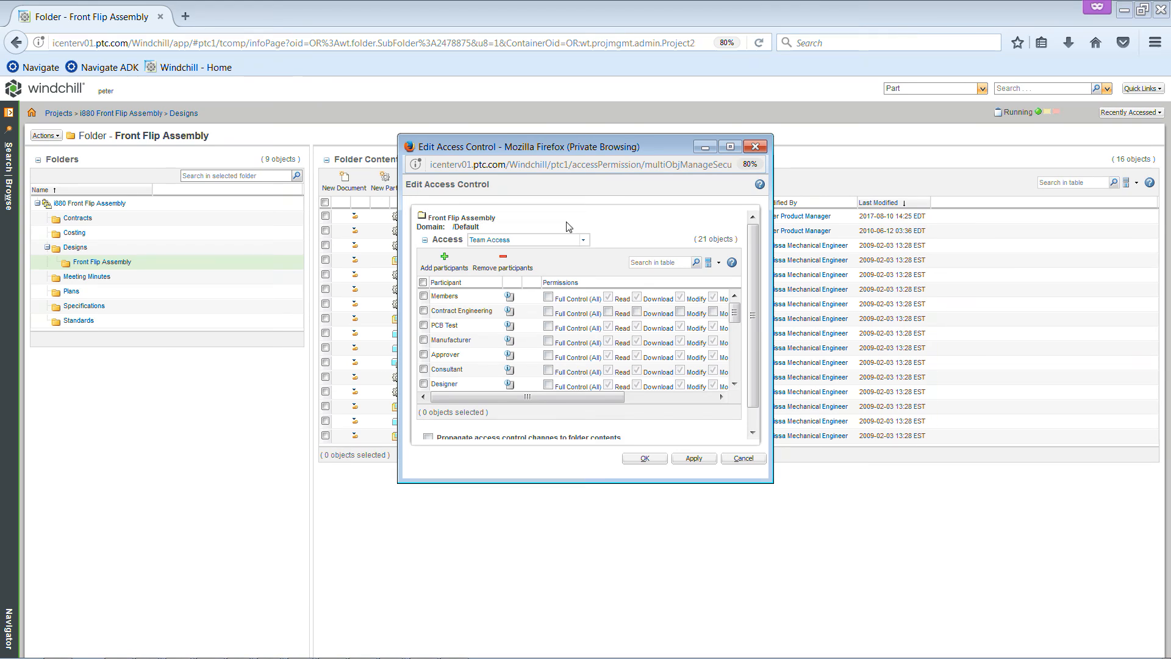
pyautogui.click(731, 147)
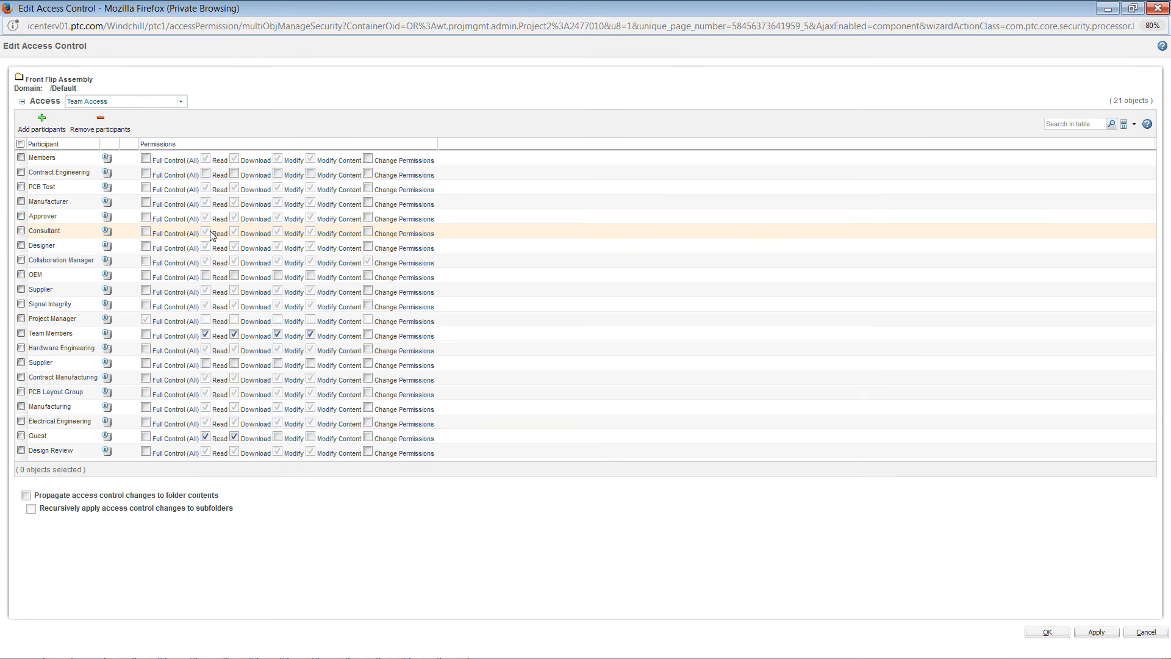
pyautogui.click(206, 278)
pyautogui.click(235, 277)
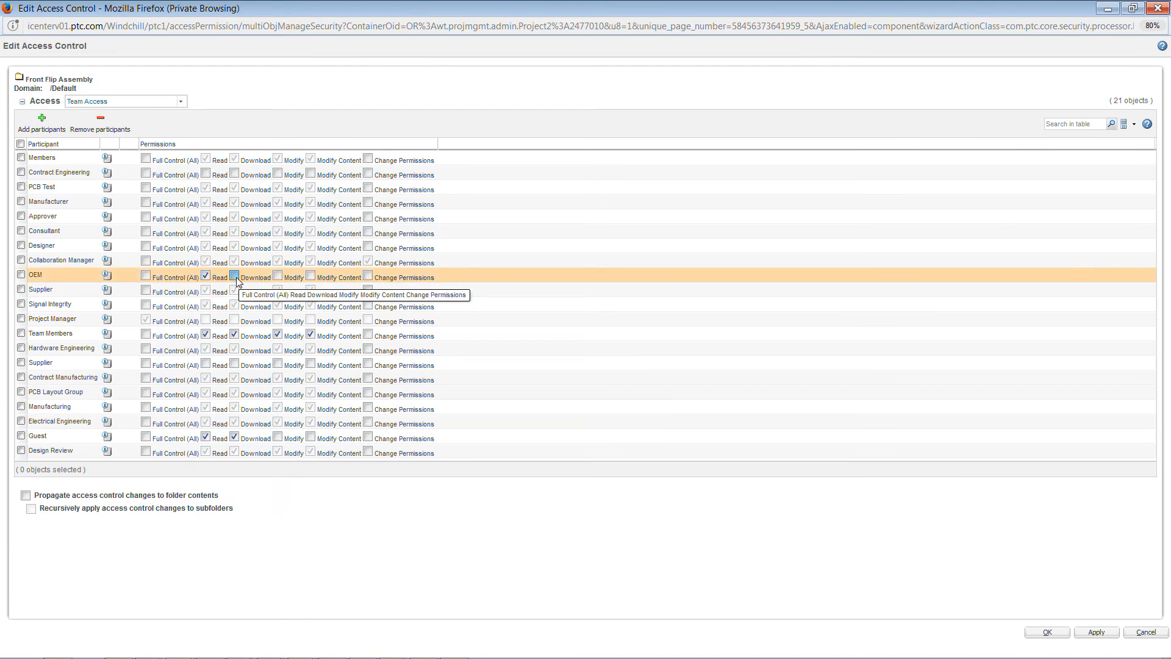
pyautogui.click(279, 276)
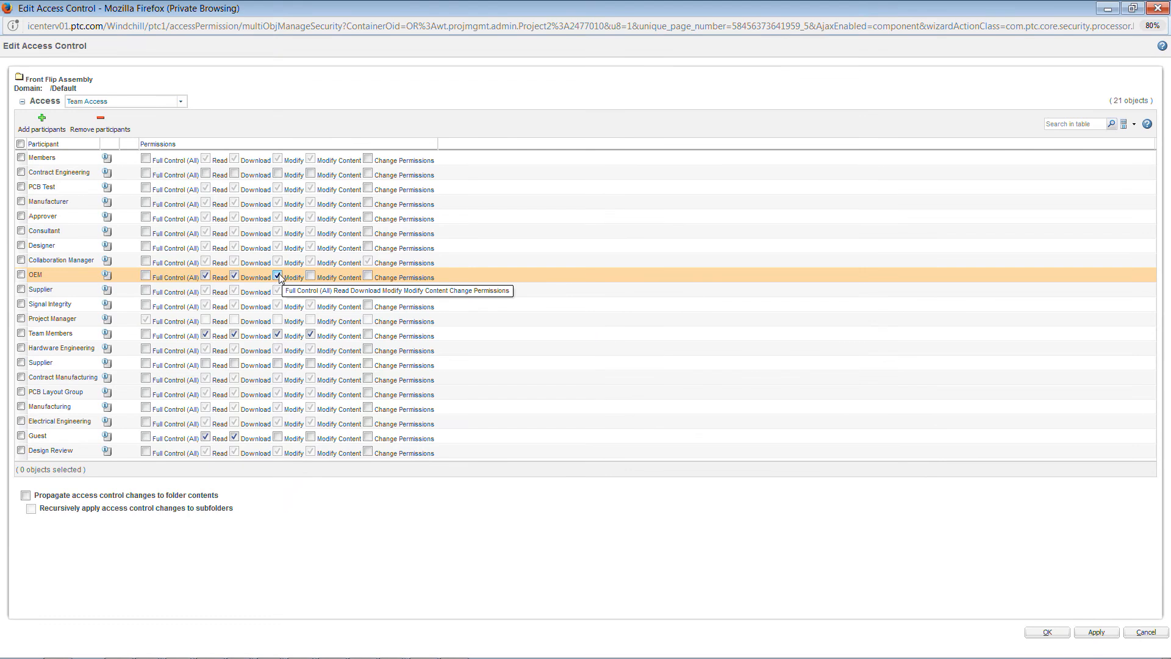
pyautogui.click(312, 277)
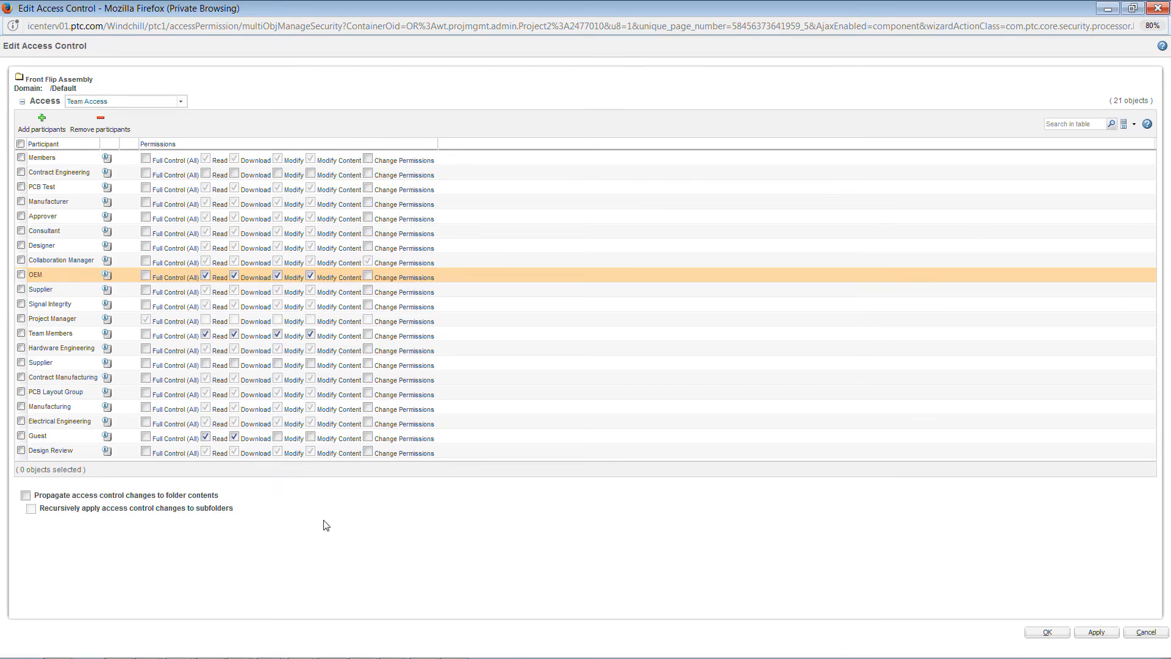
pyautogui.click(1147, 633)
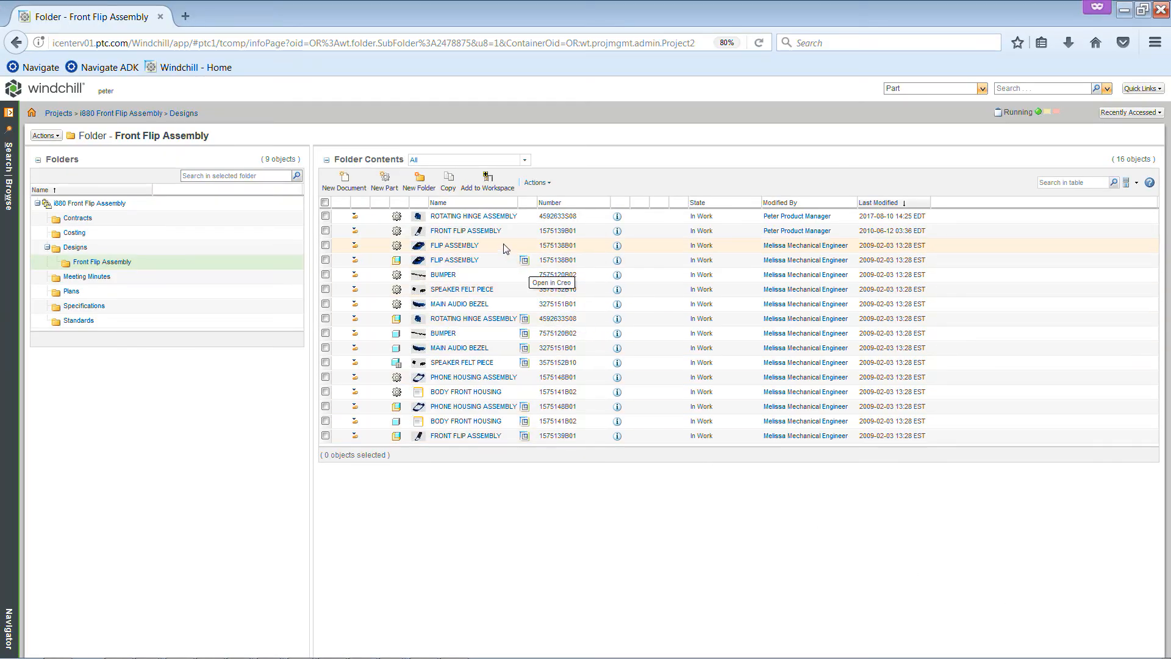
# Review the team access permissions of the ROTATING HINGE ASSEMBLY part and close them without changes
pyautogui.rightClick(498, 221)
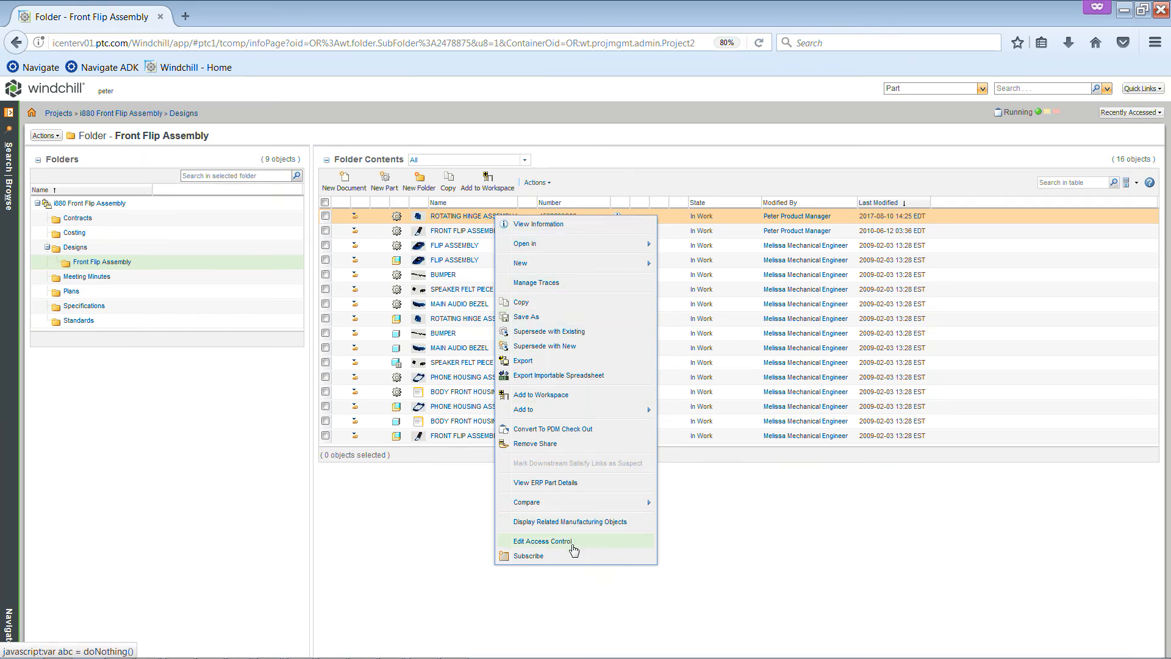
pyautogui.click(543, 542)
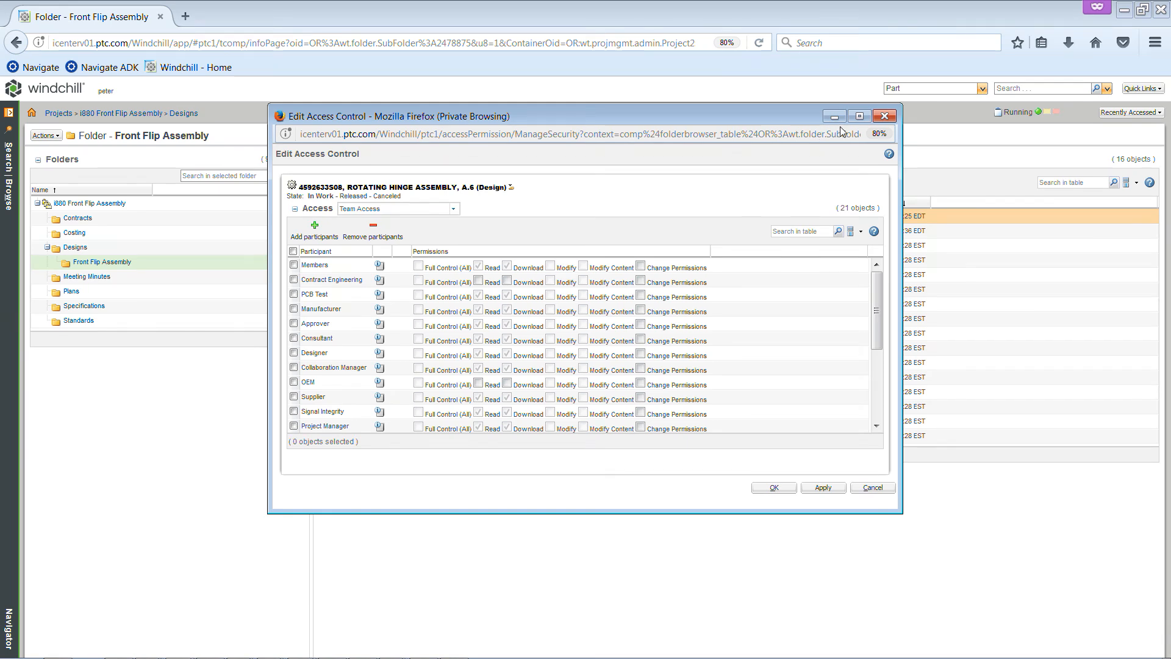
pyautogui.click(860, 116)
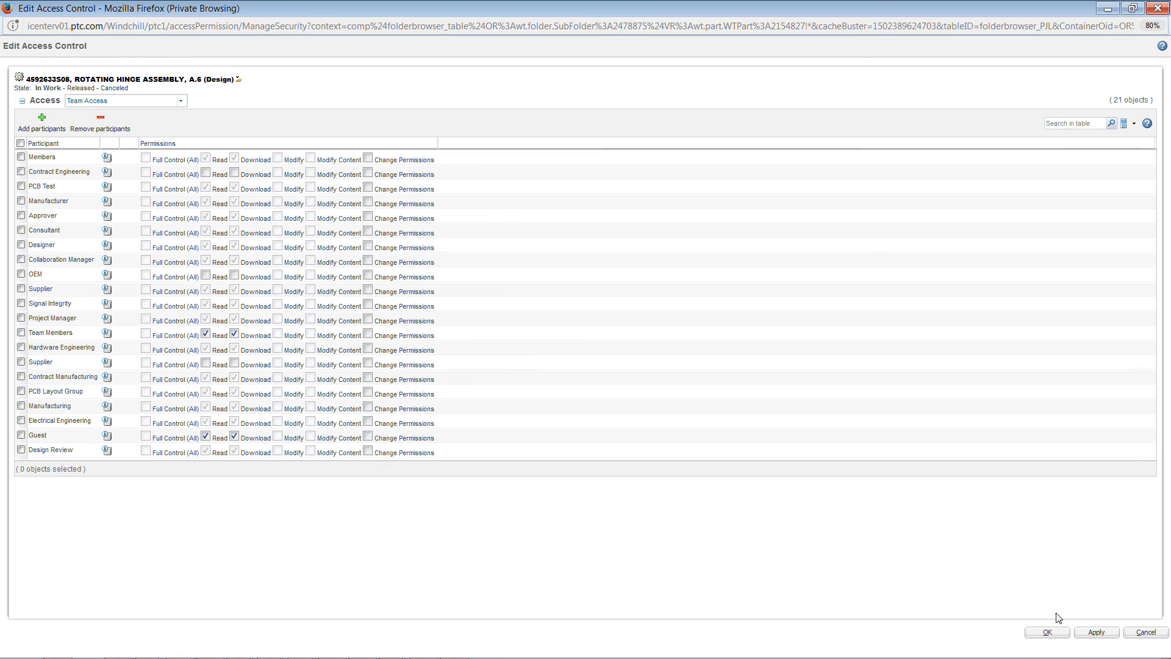
pyautogui.click(1139, 635)
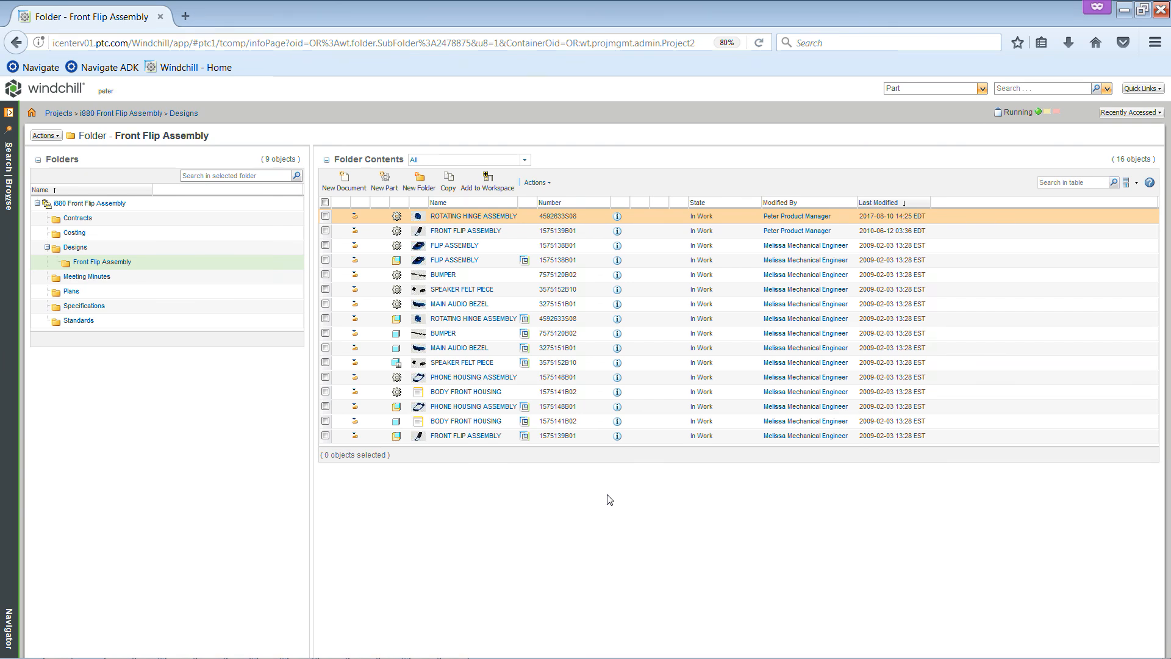
# Create a part of type Part named Demo in the Front Flip Assembly folder and review the actions available for it
pyautogui.click(387, 183)
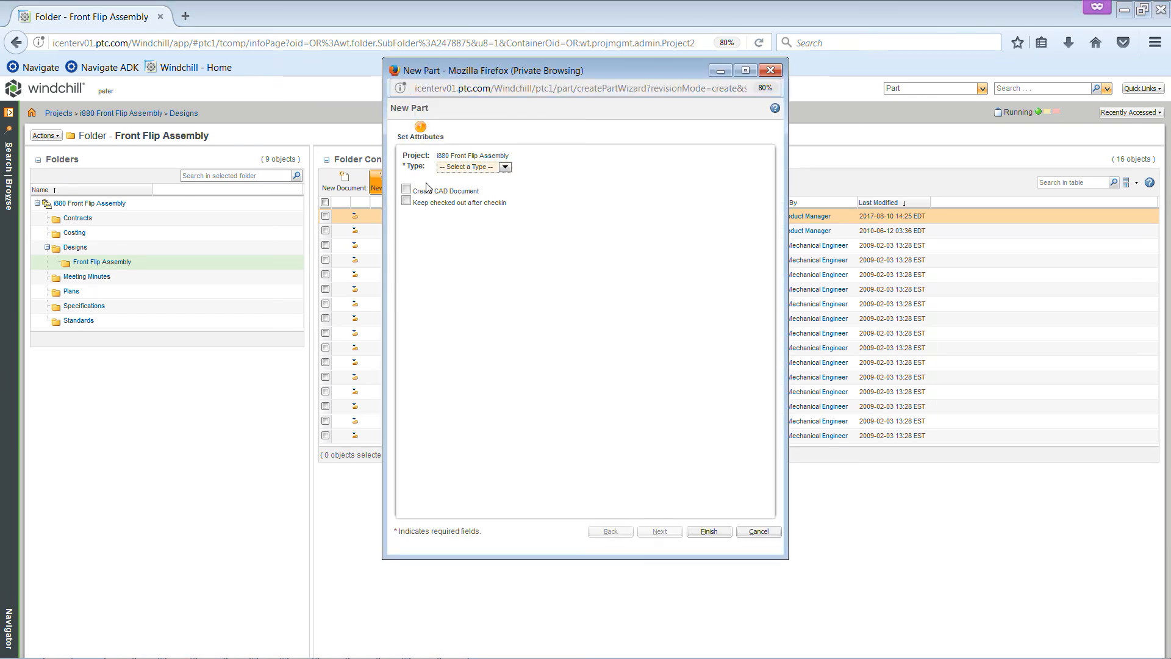
pyautogui.click(505, 167)
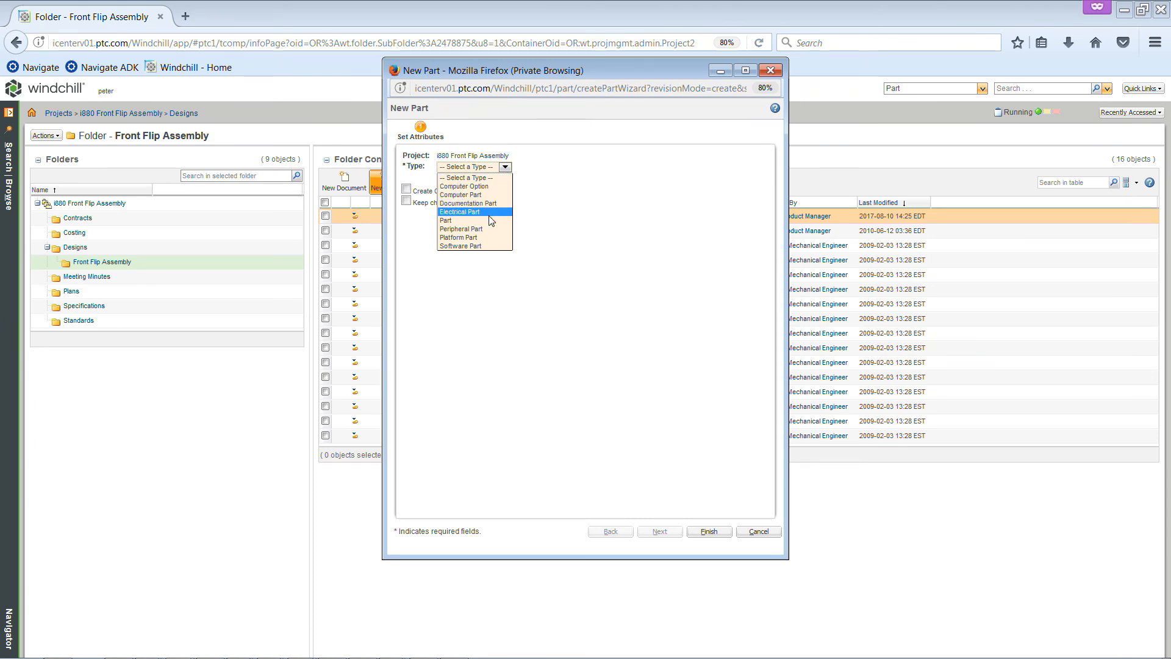
pyautogui.click(488, 220)
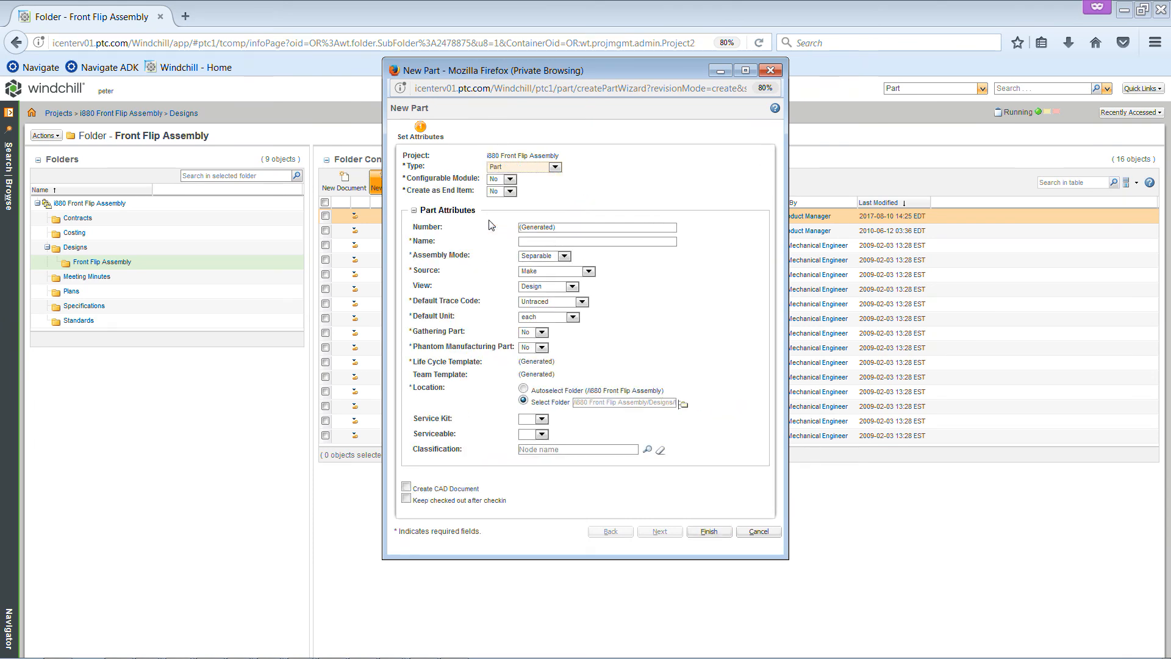
pyautogui.click(537, 243)
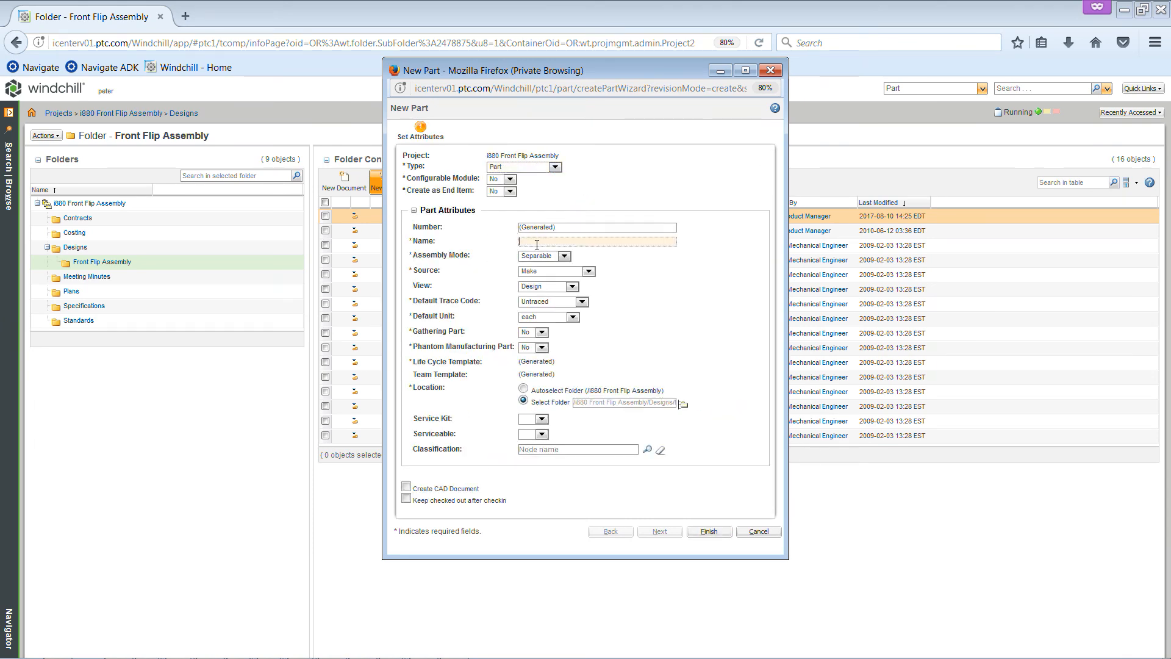
pyautogui.write('Demo')
pyautogui.click(708, 533)
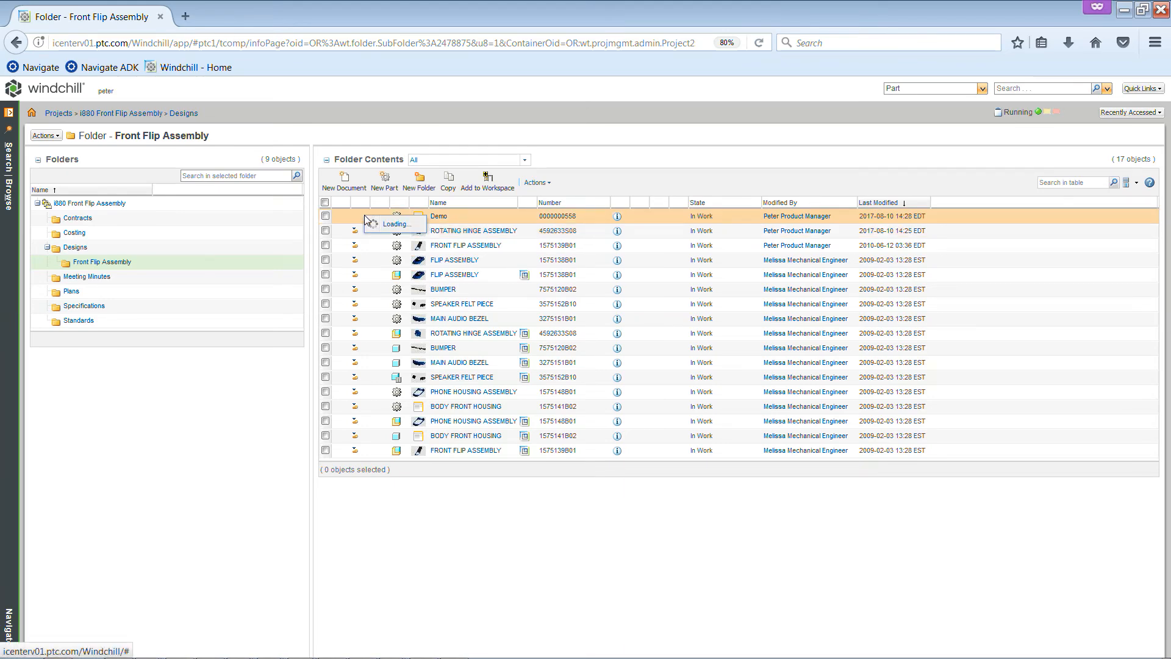
pyautogui.rightClick(366, 219)
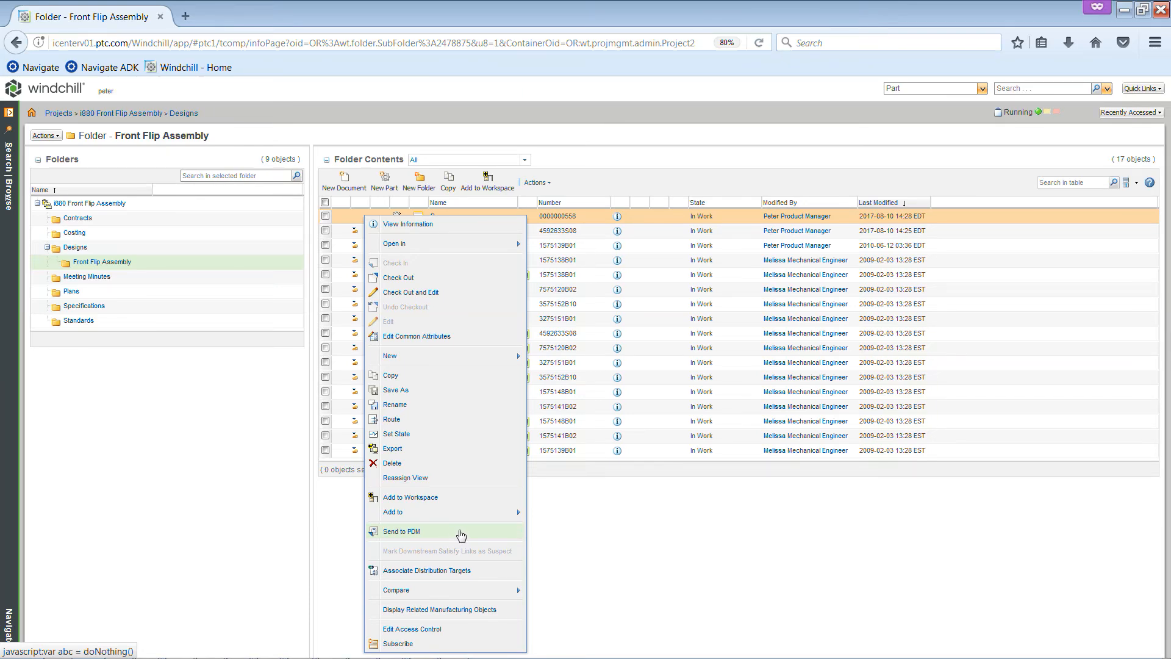
pyautogui.click(556, 527)
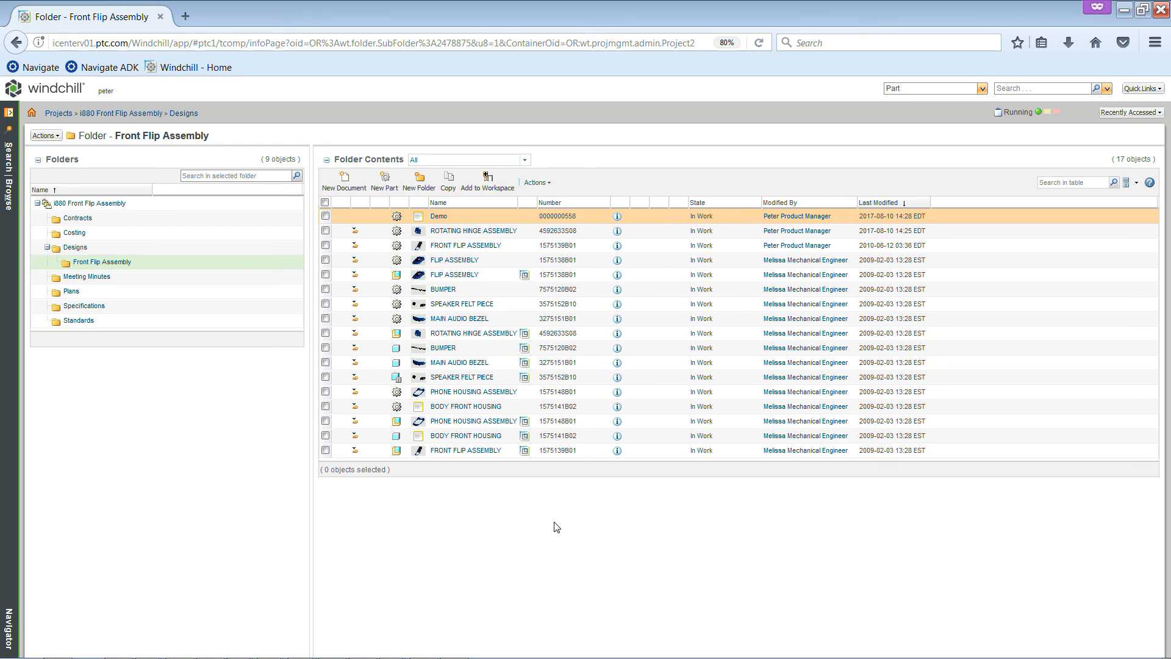
# Open the plan of the i880 Front Flip Assembly project and review its details and available actions
pyautogui.click(11, 116)
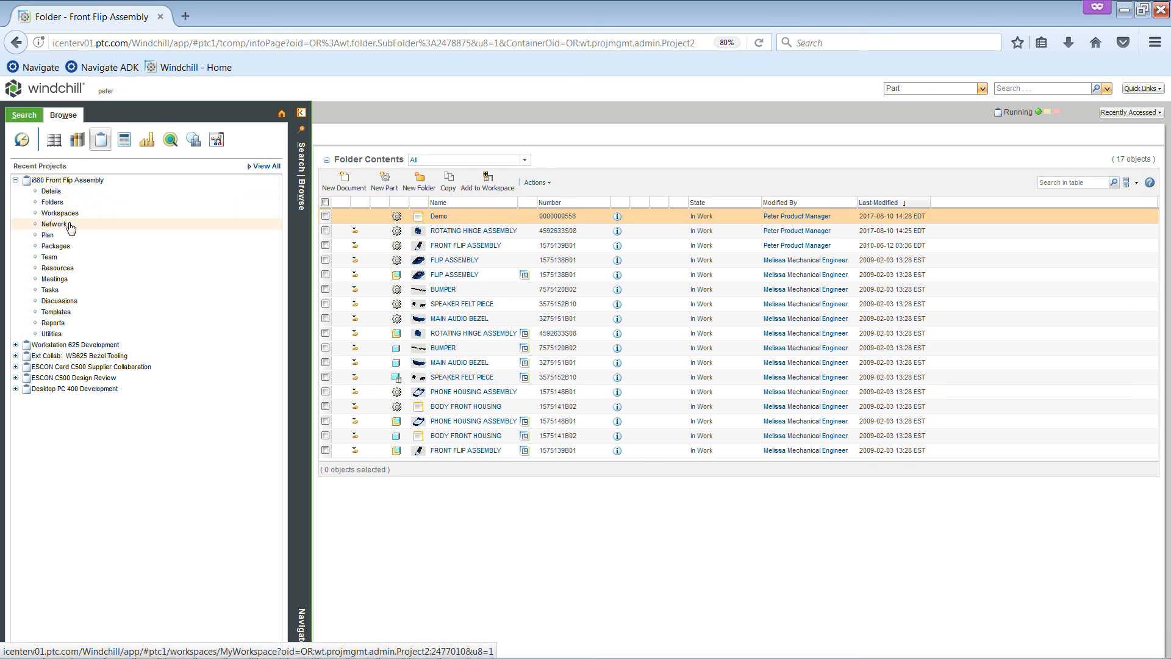
pyautogui.click(48, 236)
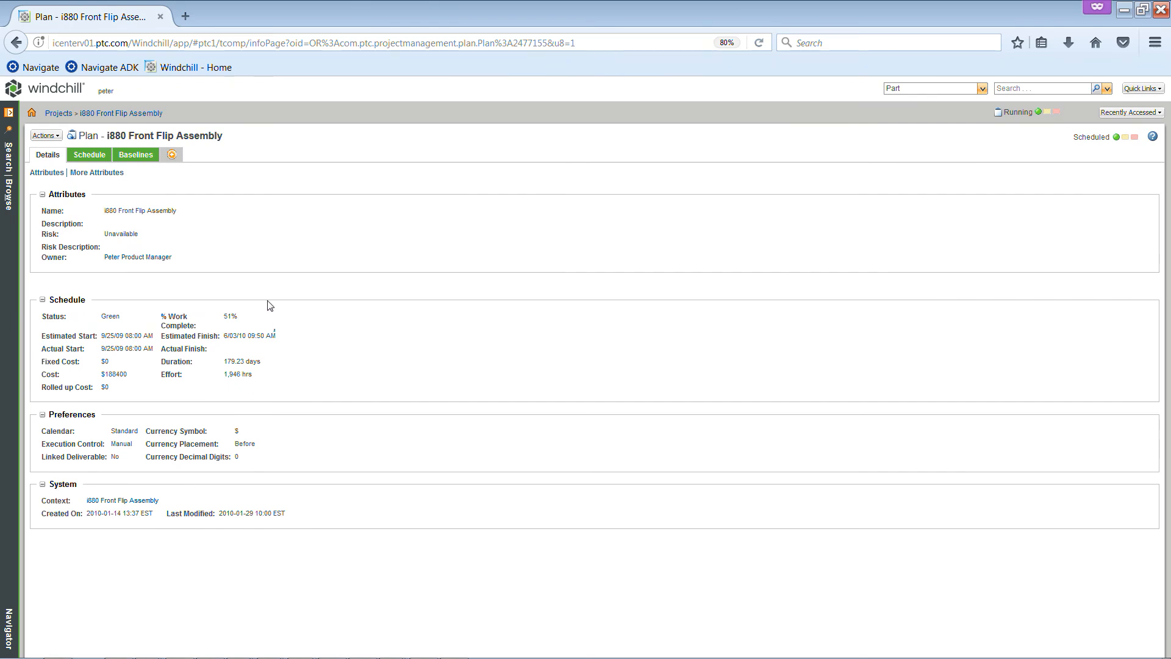
pyautogui.click(61, 135)
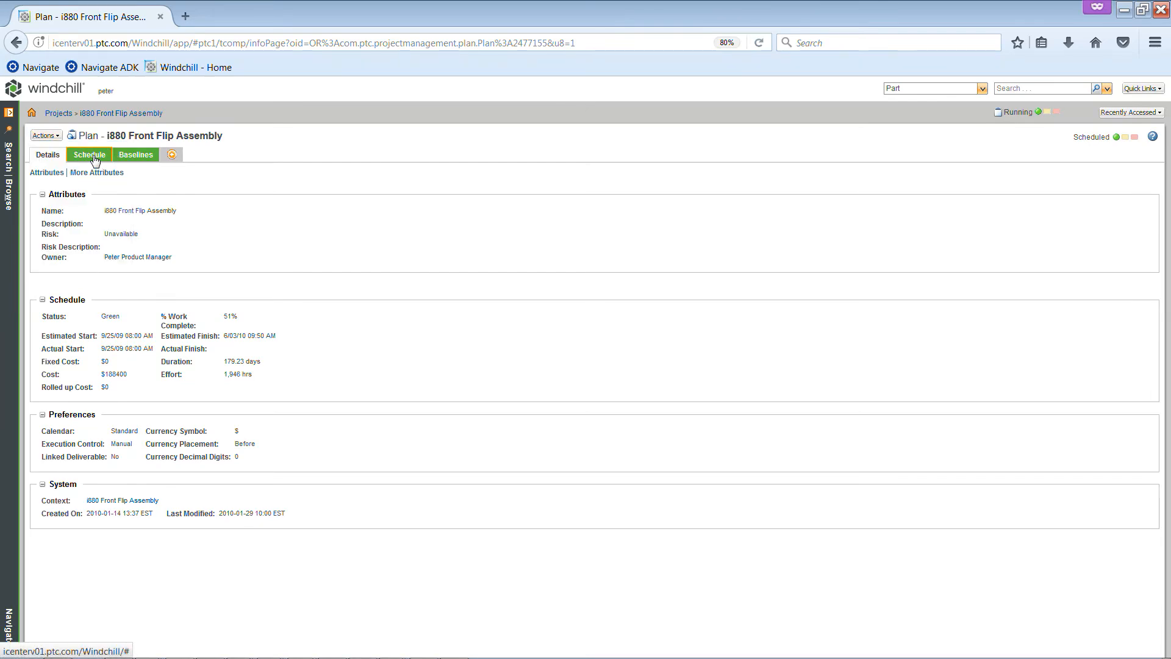
# Show the plan's schedule, expand its activities down to the Front Flip Production tasks, and enlarge the table to fit them
pyautogui.click(94, 159)
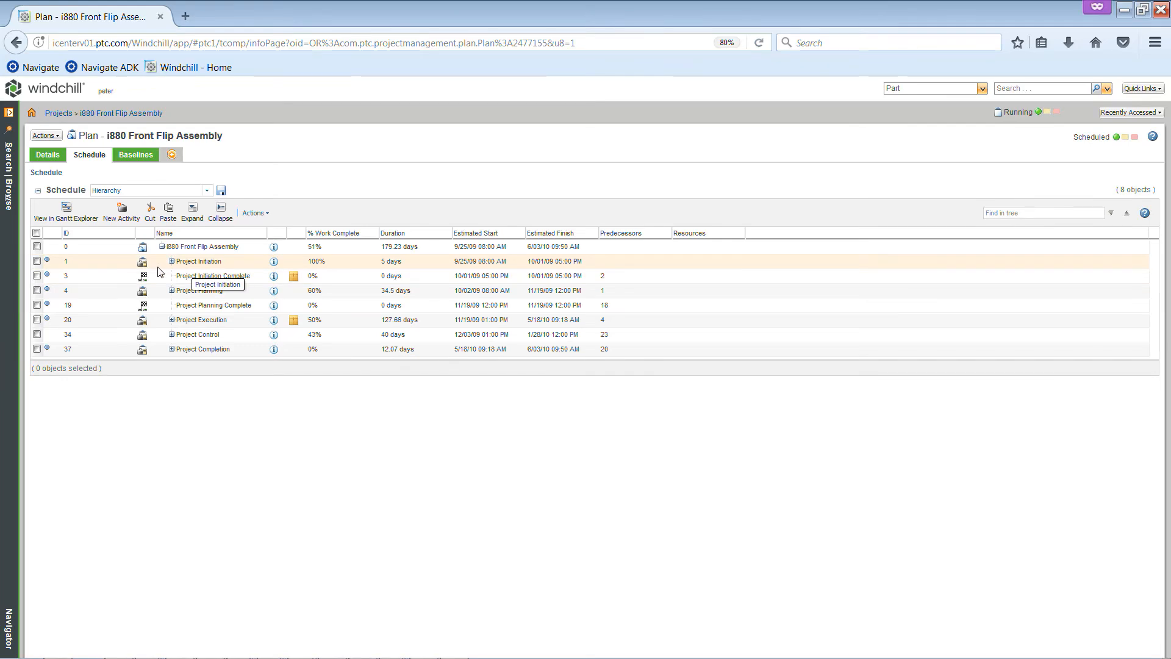
pyautogui.click(192, 211)
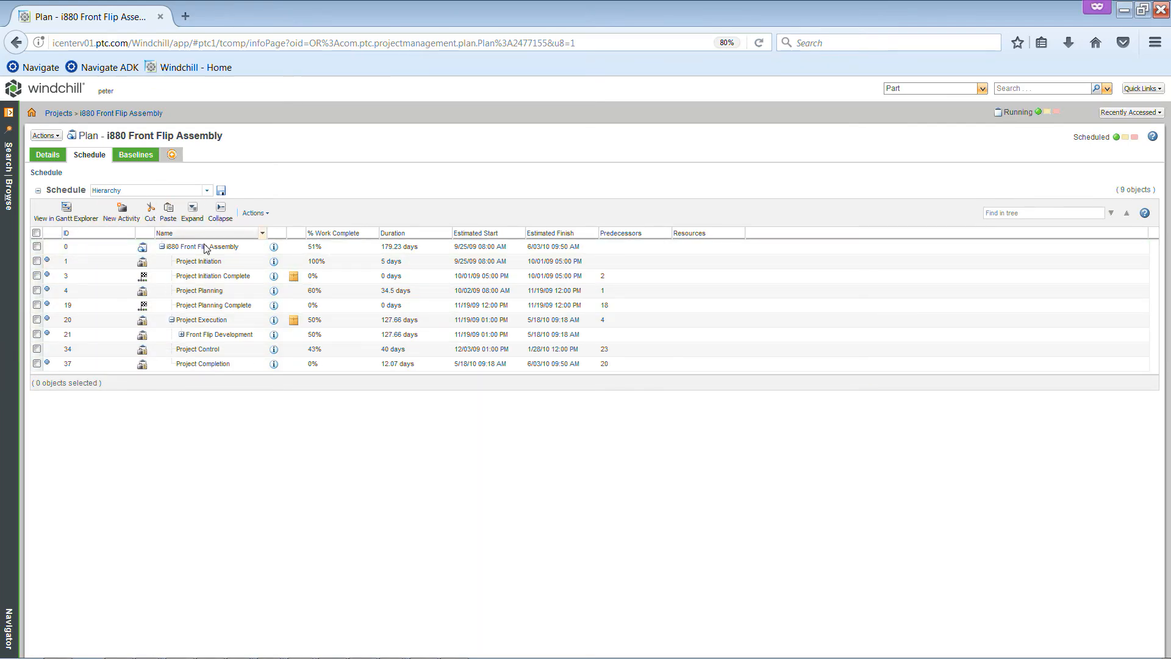
pyautogui.moveTo(235, 392); pyautogui.dragTo(262, 482)
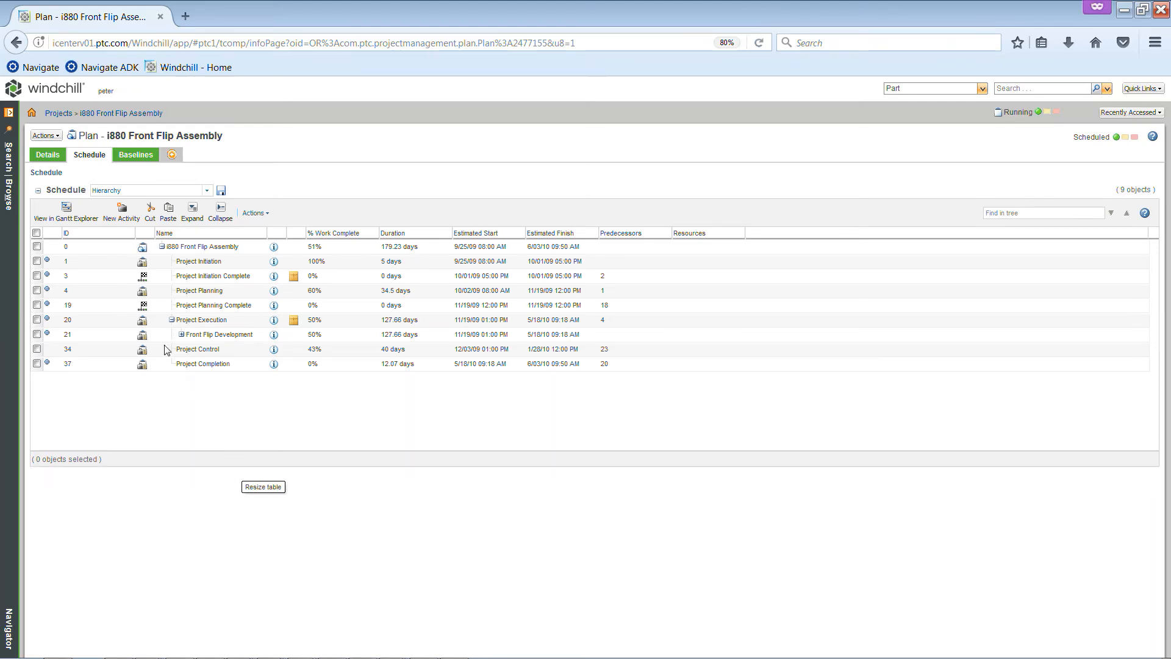
pyautogui.click(36, 233)
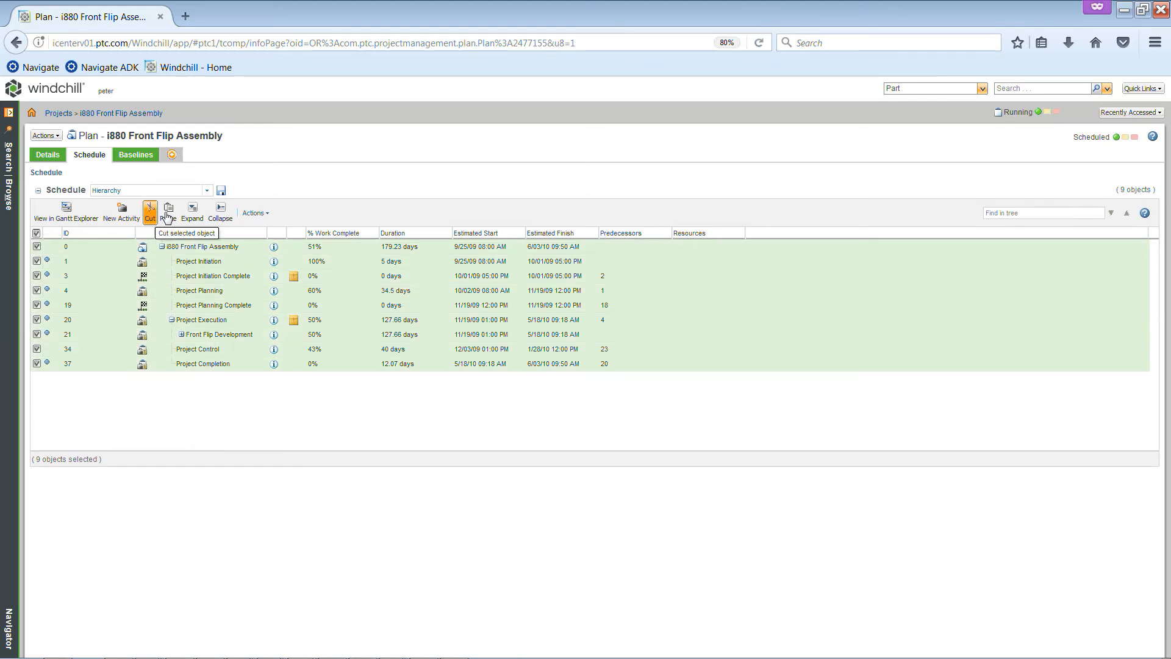
pyautogui.click(192, 212)
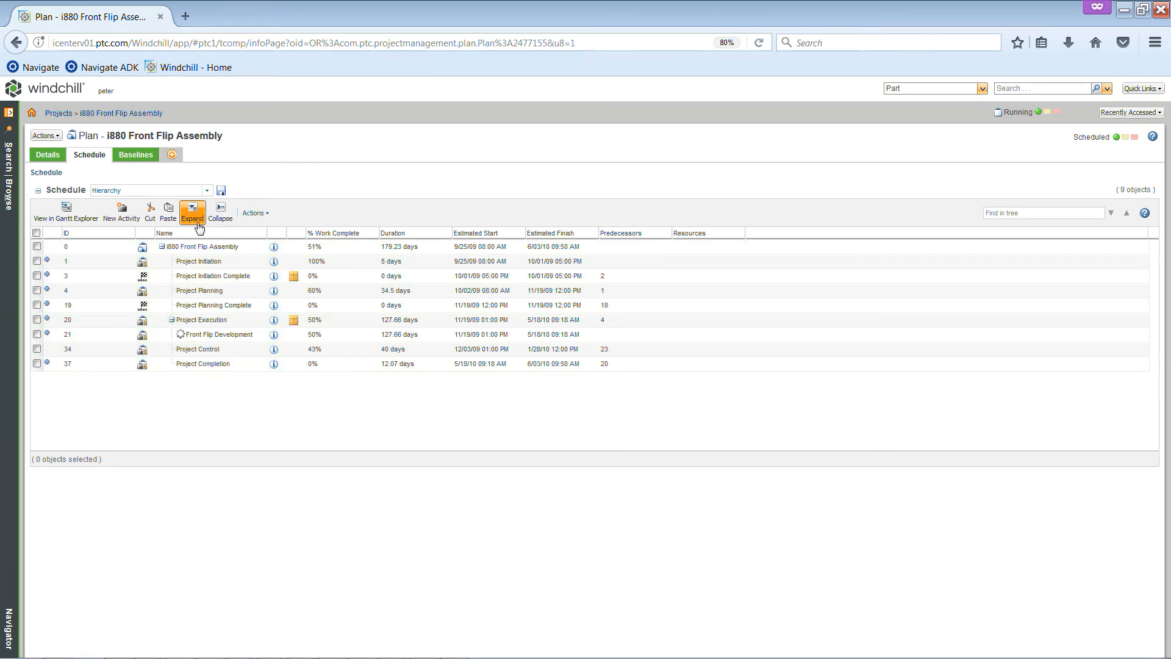
pyautogui.click(37, 233)
pyautogui.click(192, 212)
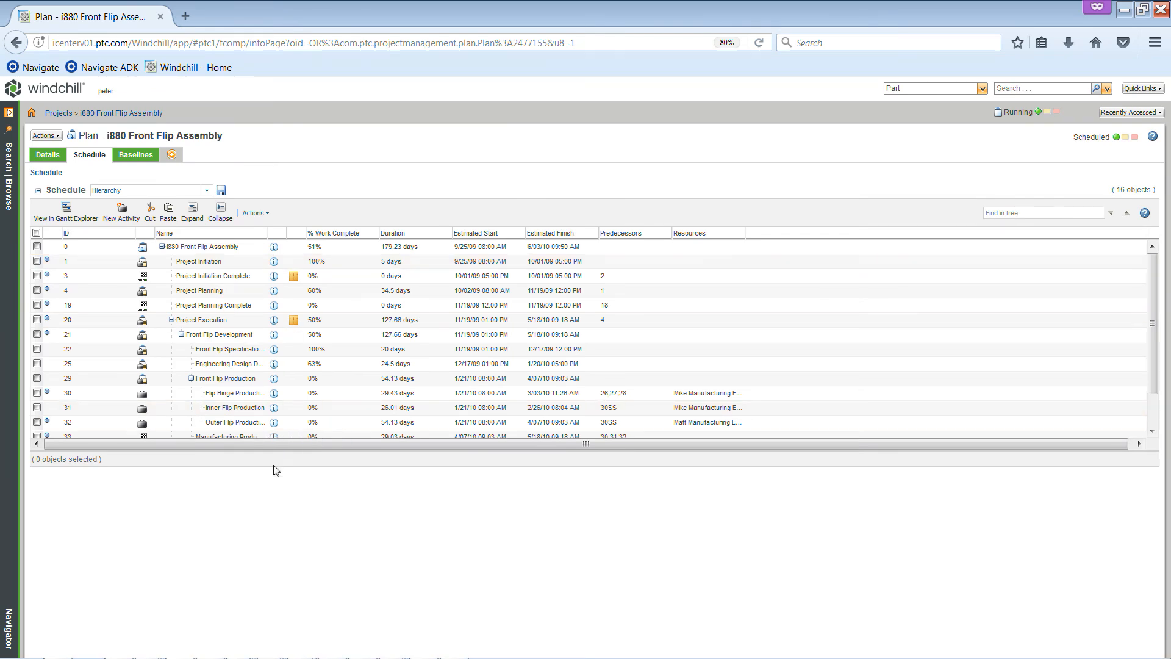
pyautogui.moveTo(274, 468); pyautogui.dragTo(279, 579)
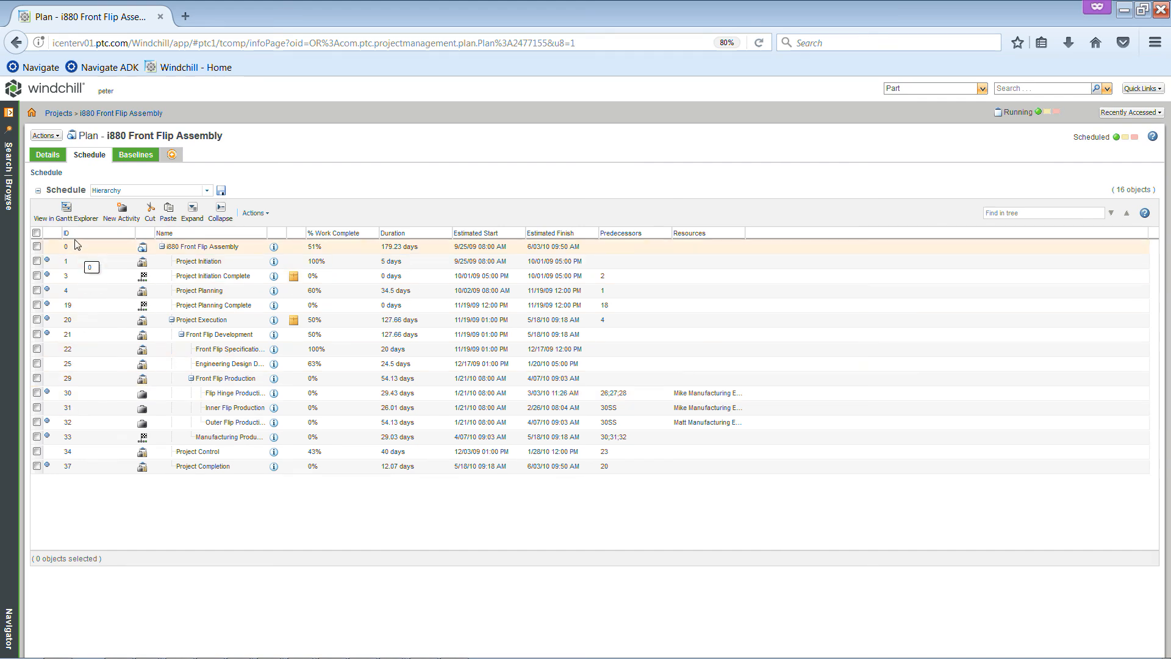
# View the schedule in a maximized Gantt Explorer and adjust the timeline scale to show individual months
pyautogui.click(66, 220)
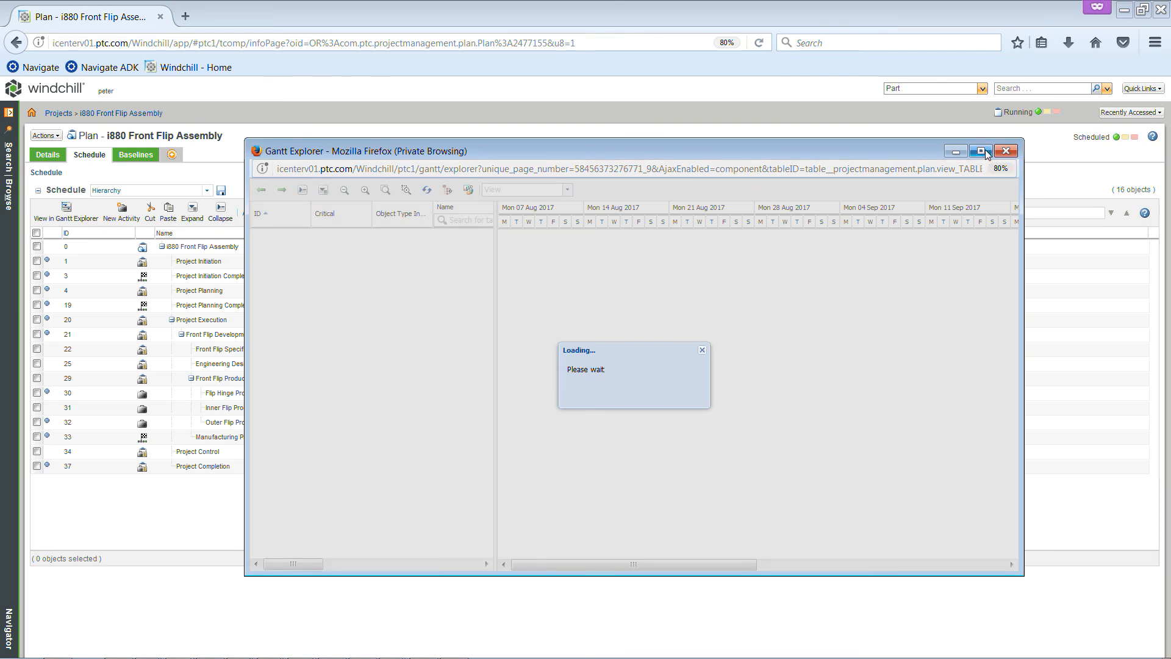
pyautogui.click(981, 151)
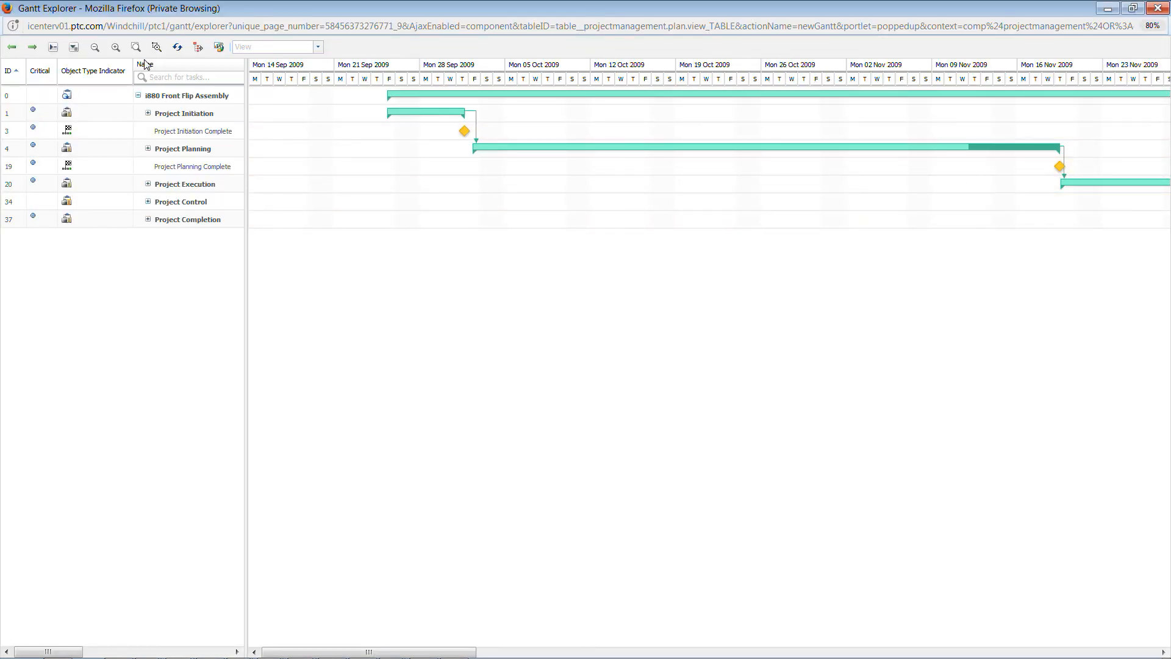
pyautogui.click(96, 48)
pyautogui.click(95, 47)
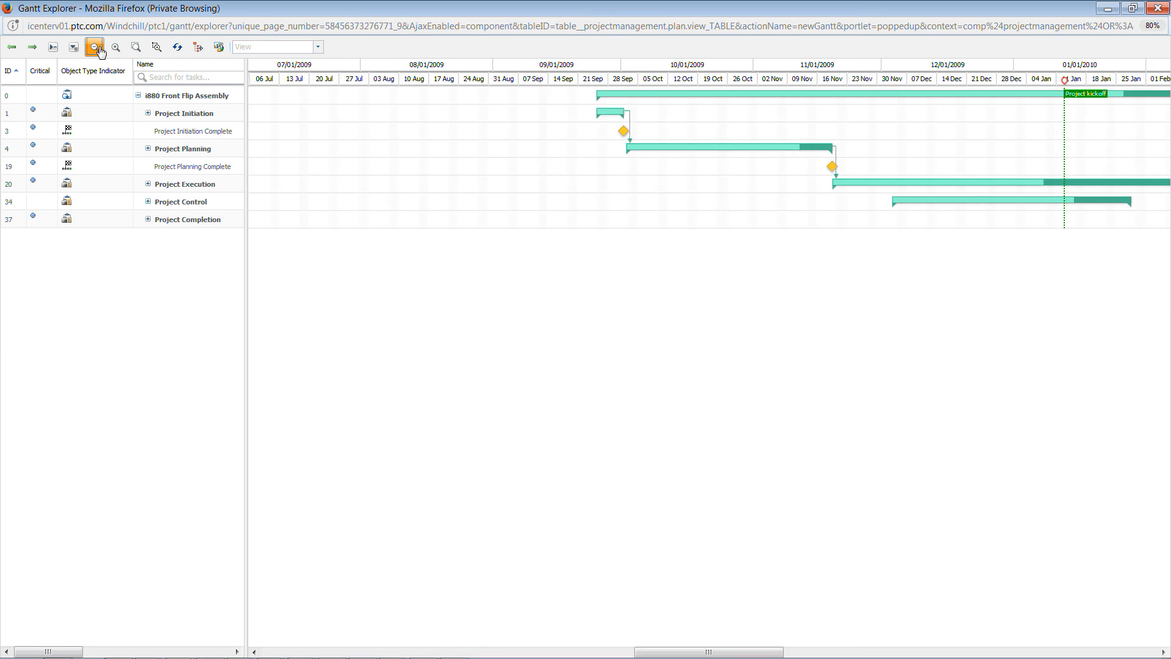
pyautogui.click(100, 50)
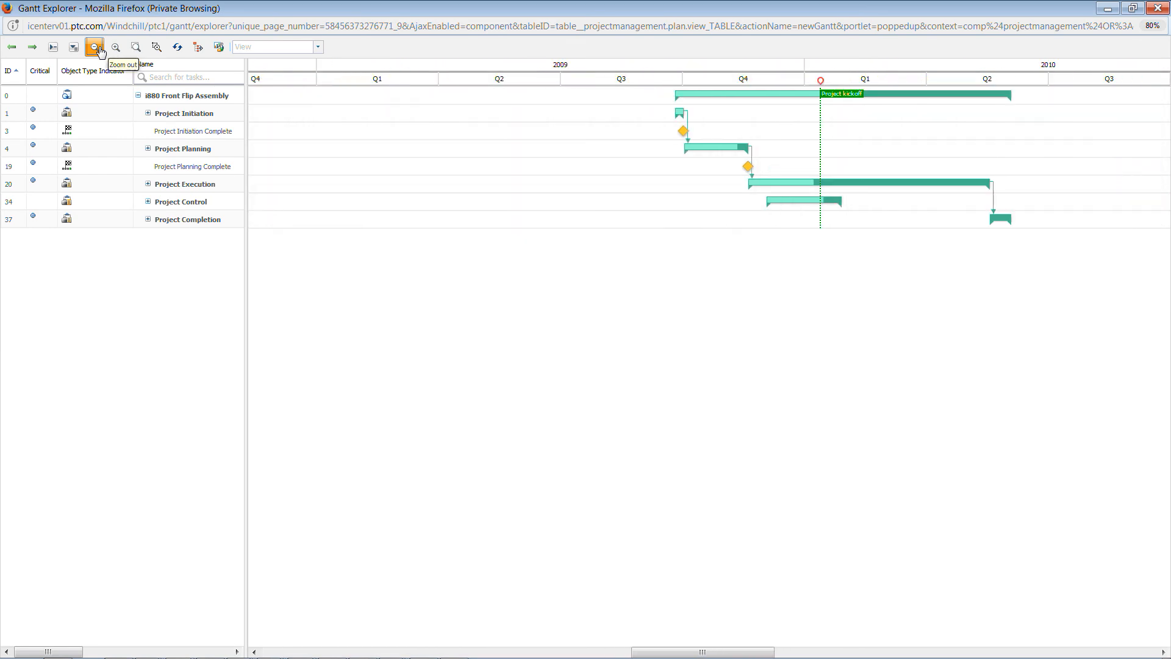
pyautogui.click(117, 51)
# Expand the initiation, planning, execution, control and completion phases in the Gantt chart, review the whole timeline, and close Gantt Explorer
pyautogui.click(148, 113)
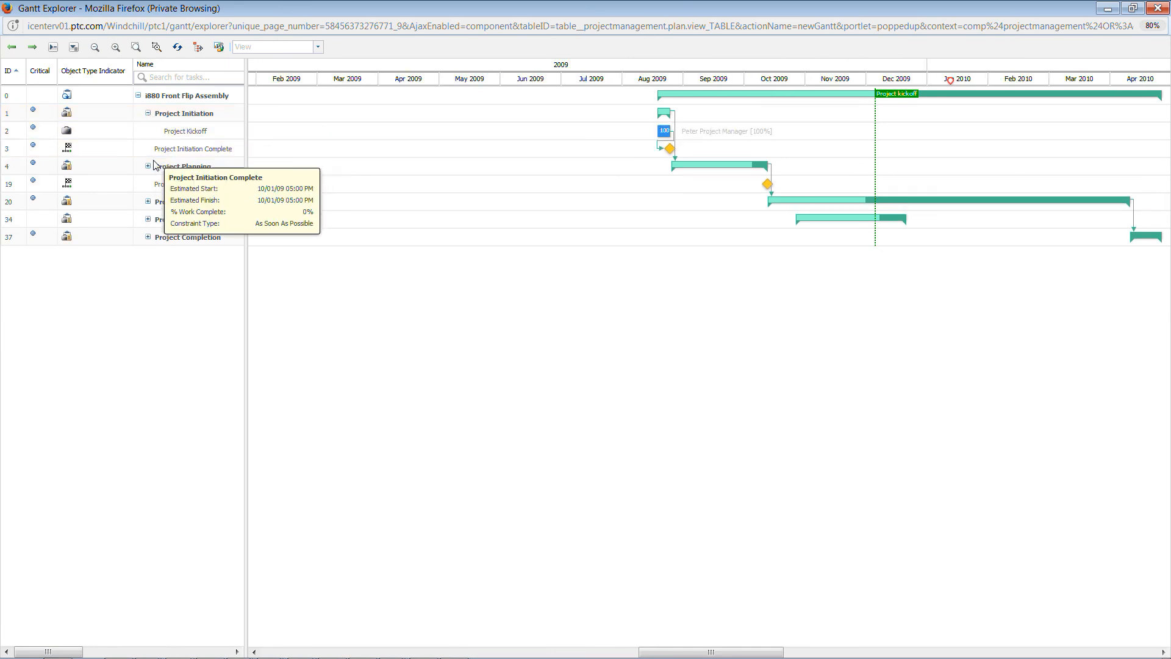
pyautogui.click(148, 166)
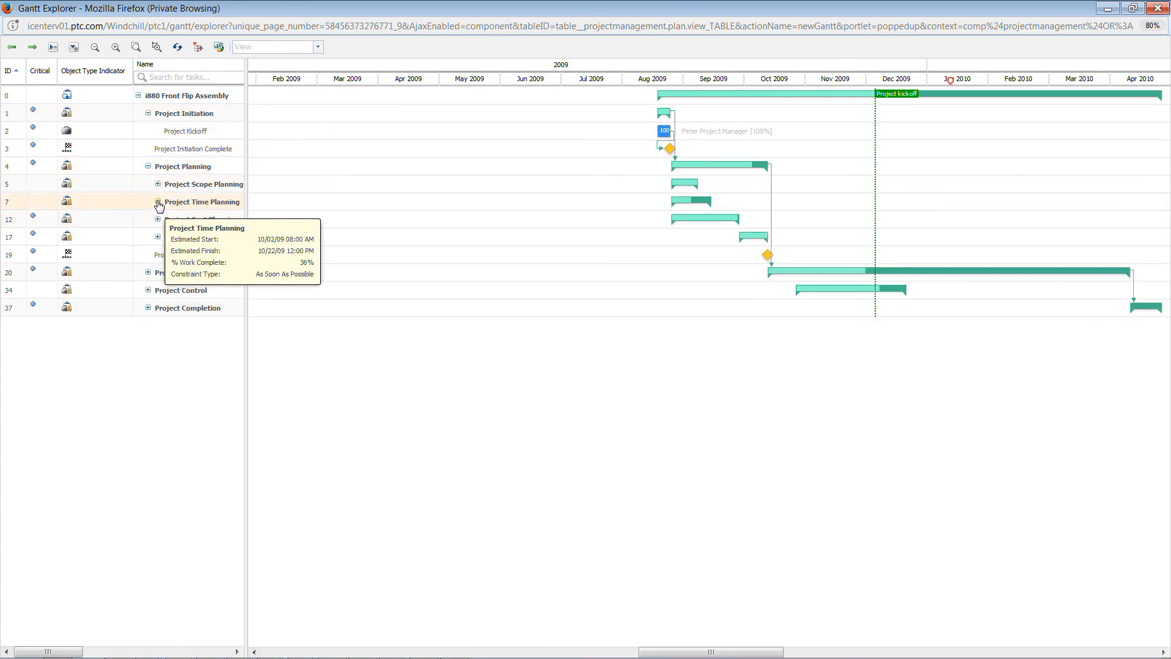
pyautogui.click(157, 201)
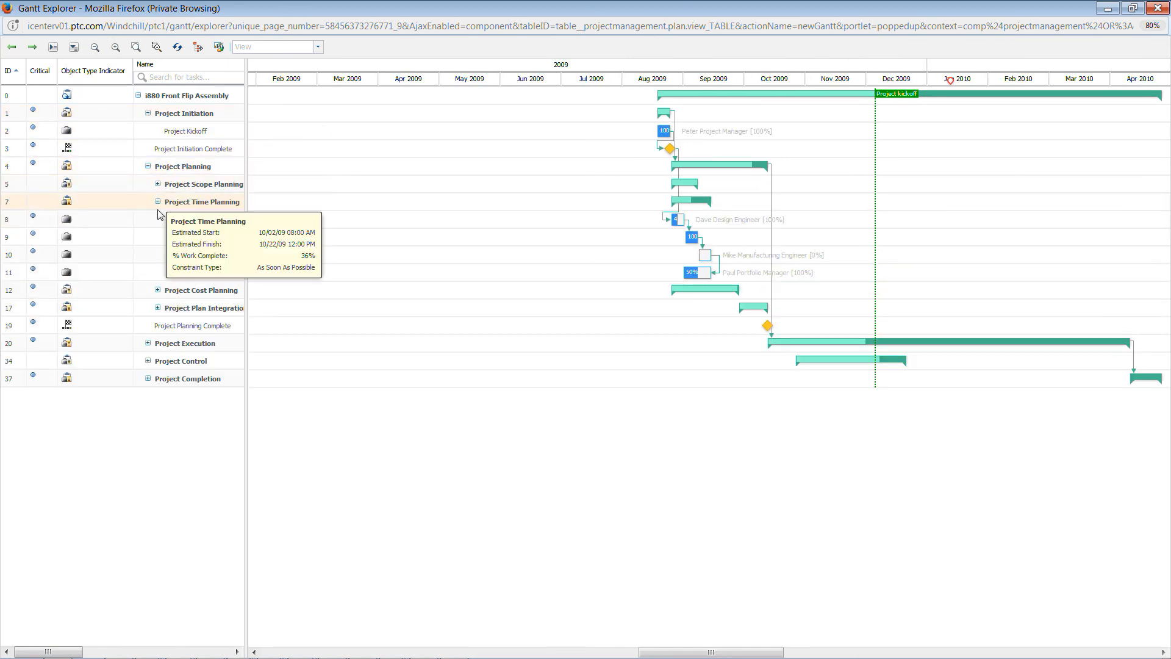
pyautogui.click(157, 290)
pyautogui.click(148, 414)
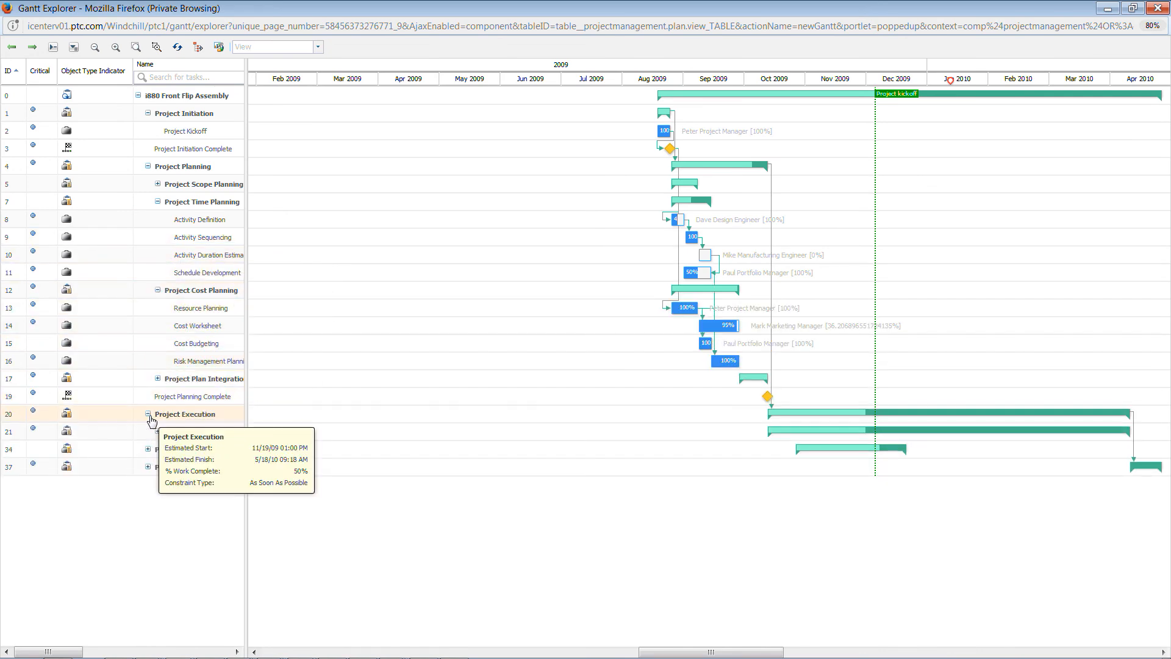
pyautogui.click(147, 449)
pyautogui.click(149, 503)
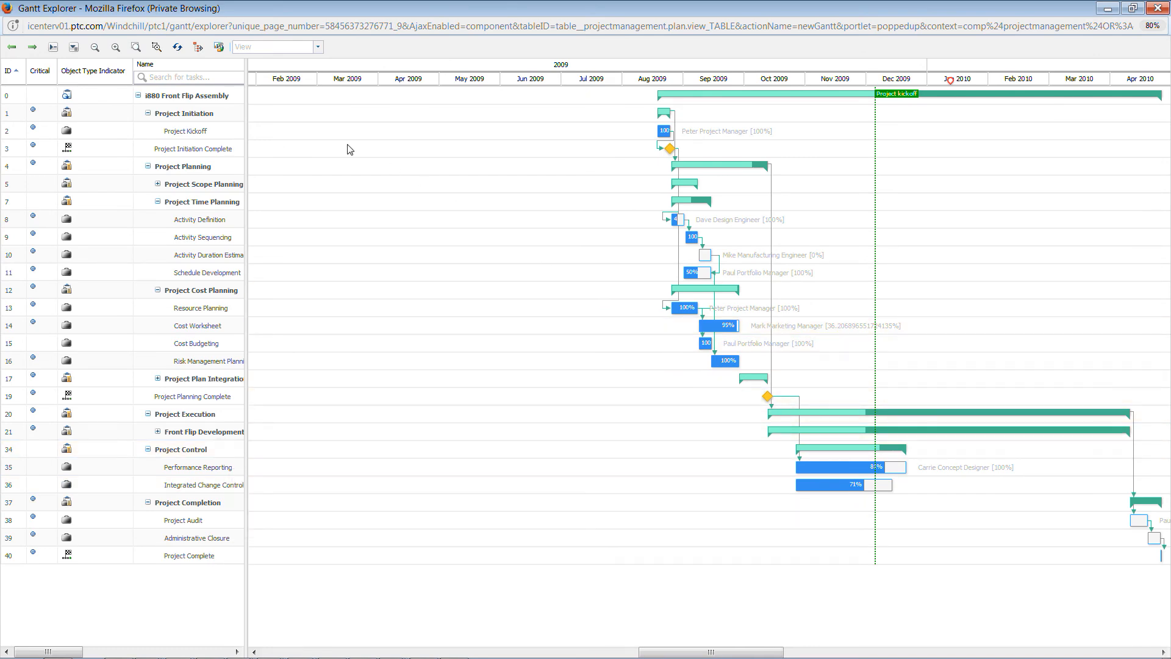
pyautogui.click(94, 47)
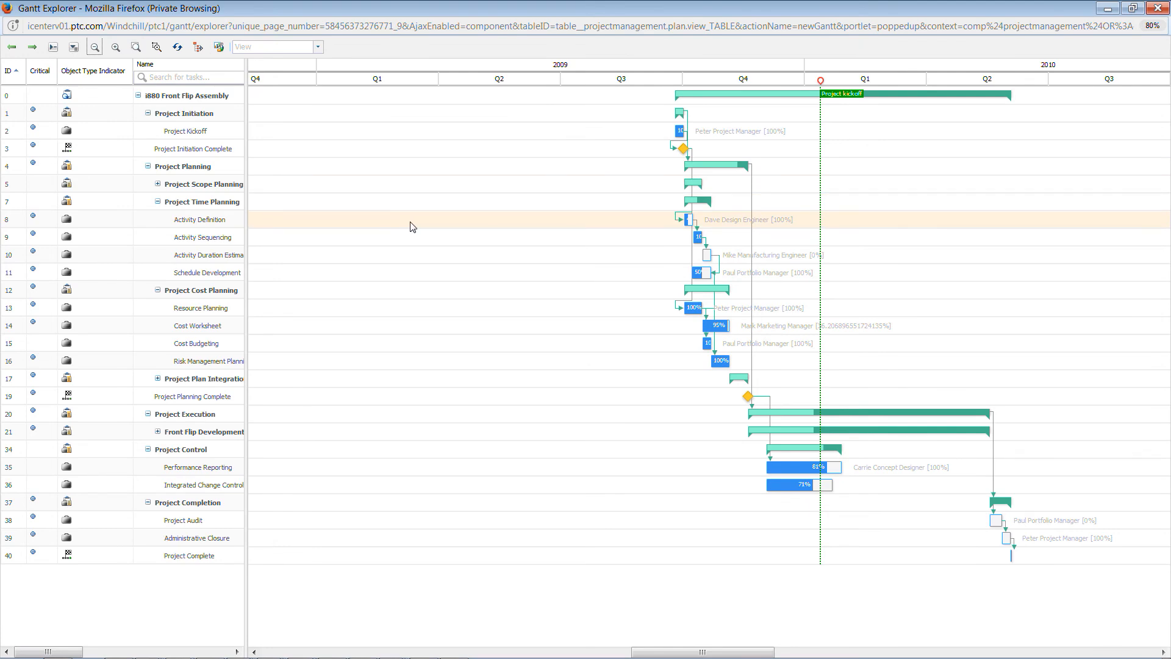
pyautogui.click(1158, 8)
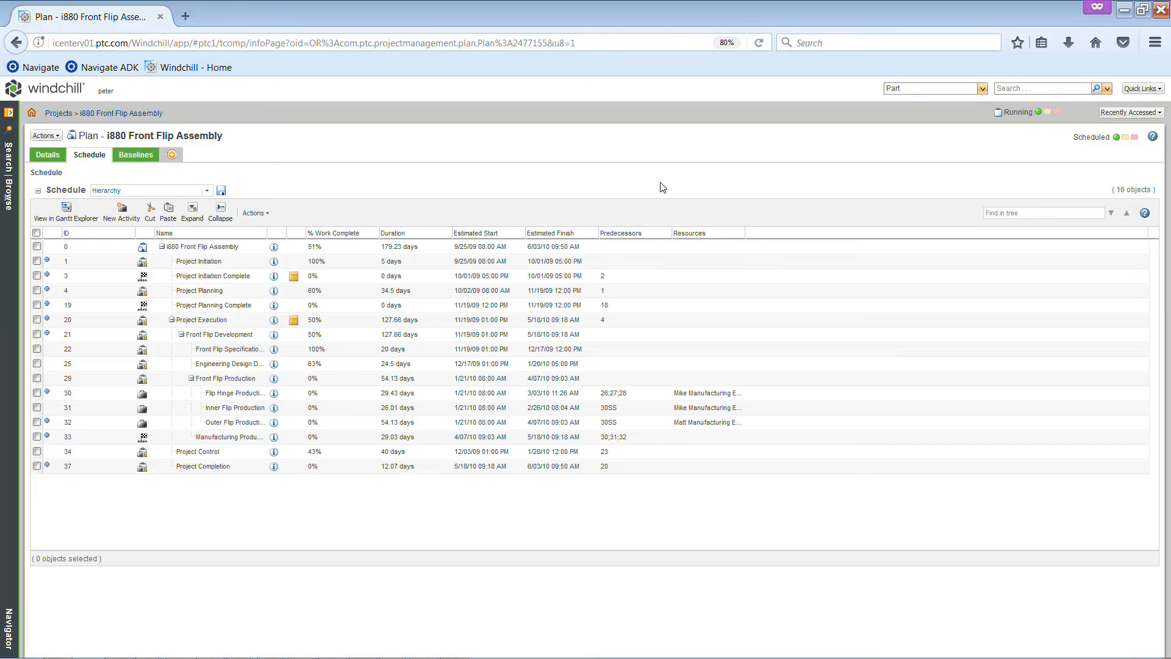
# Review the actions available for the plan's schedule without running any
pyautogui.click(263, 217)
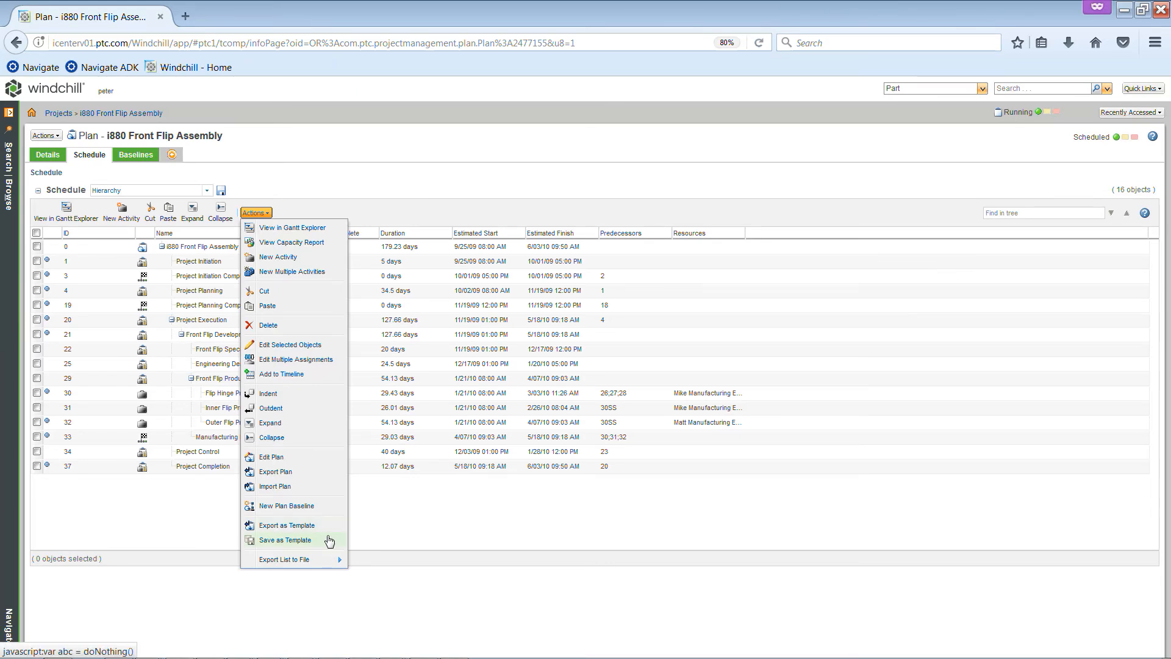
pyautogui.click(388, 508)
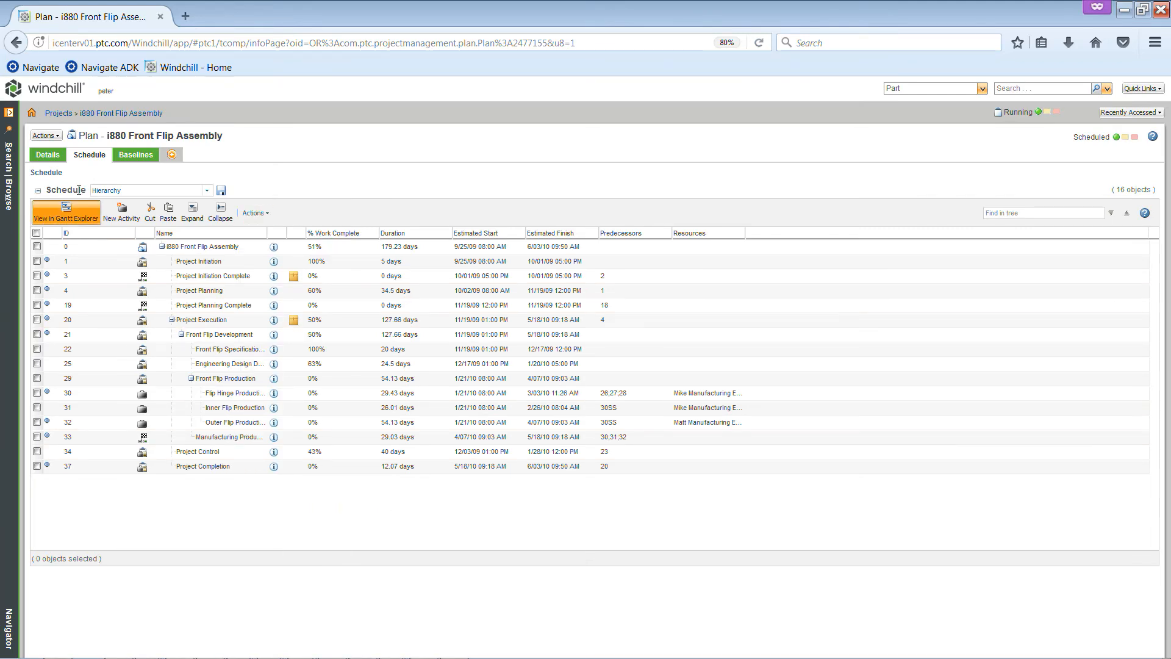
# Open the team of the i880 Front Flip Assembly project and review its roles and members
pyautogui.click(10, 114)
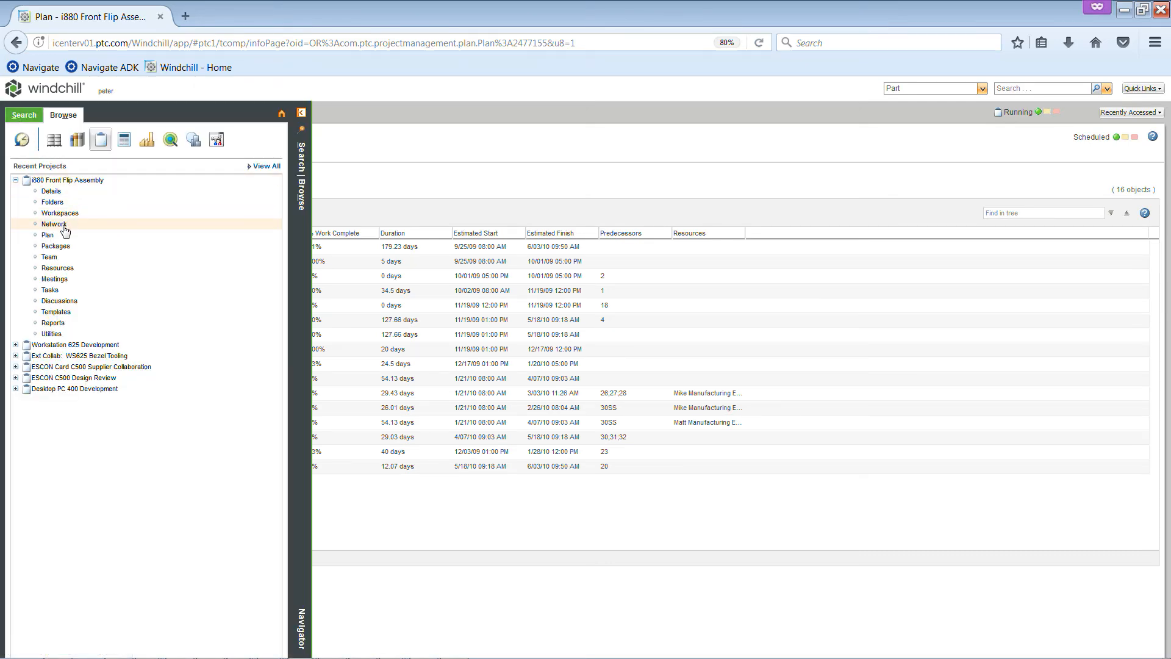
pyautogui.click(49, 257)
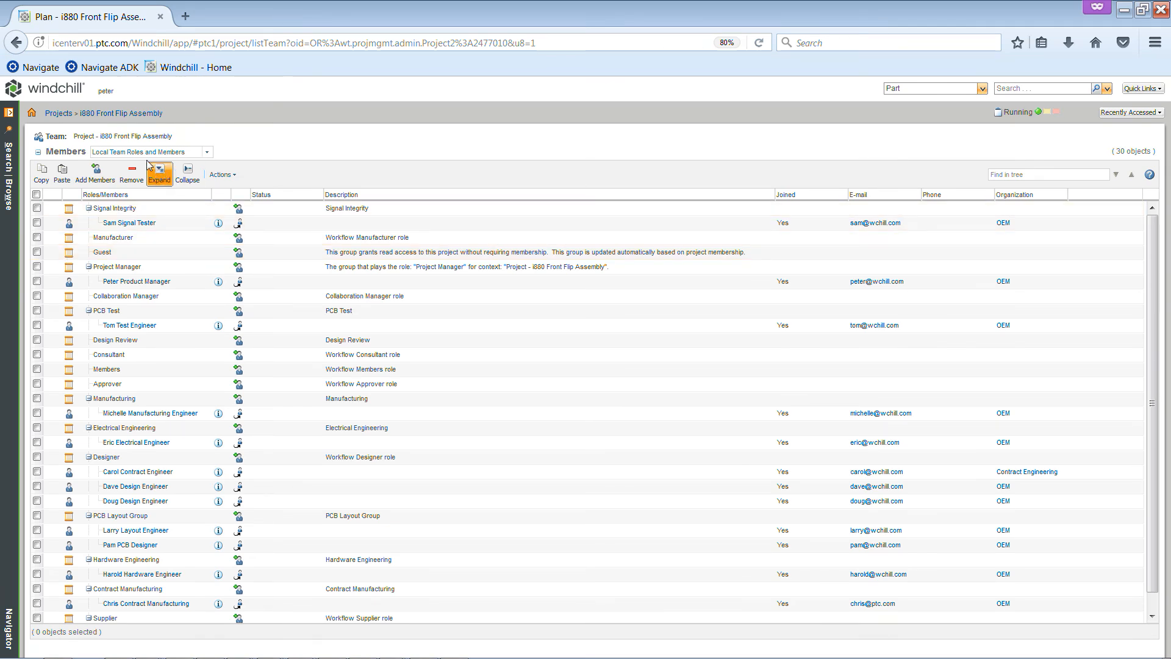
pyautogui.moveTo(74, 136); pyautogui.dragTo(177, 142)
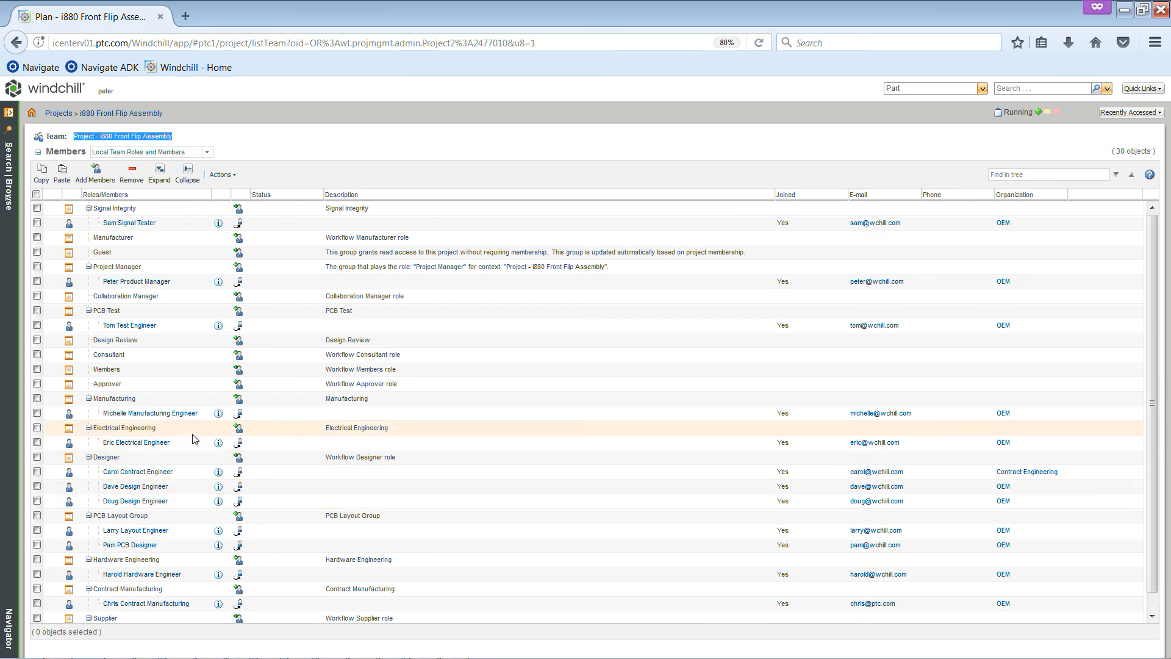
# Try adding a design engineer from the most recent participants to the project team, check the assignable roles, and cancel
pyautogui.click(96, 182)
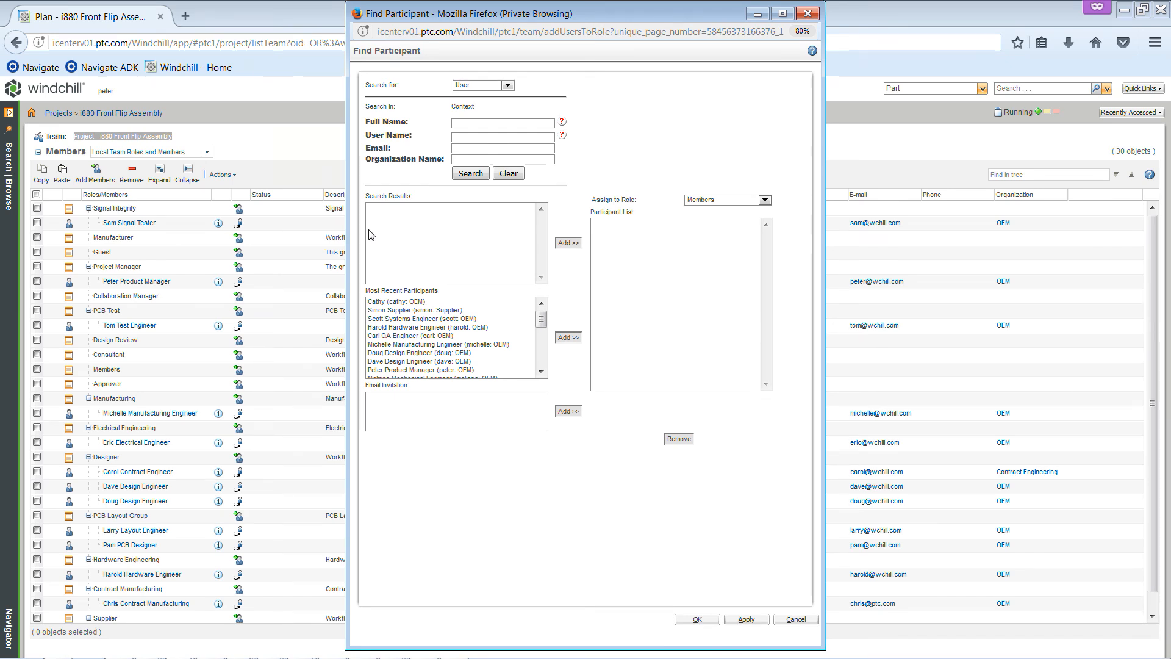
pyautogui.click(479, 149)
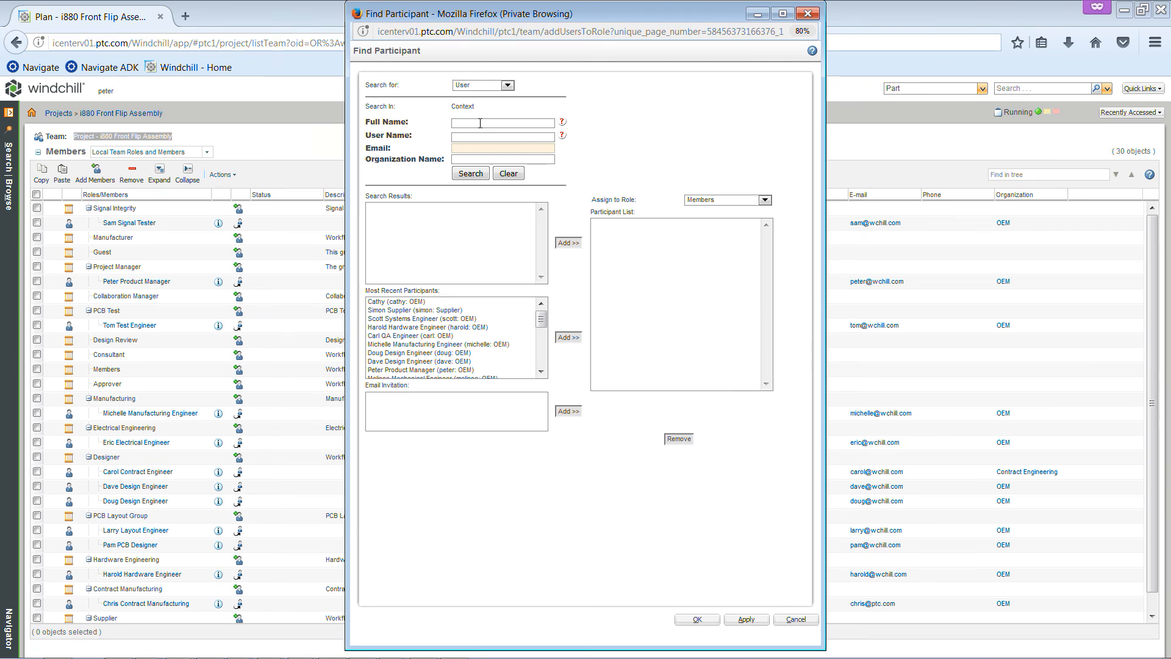
pyautogui.click(480, 123)
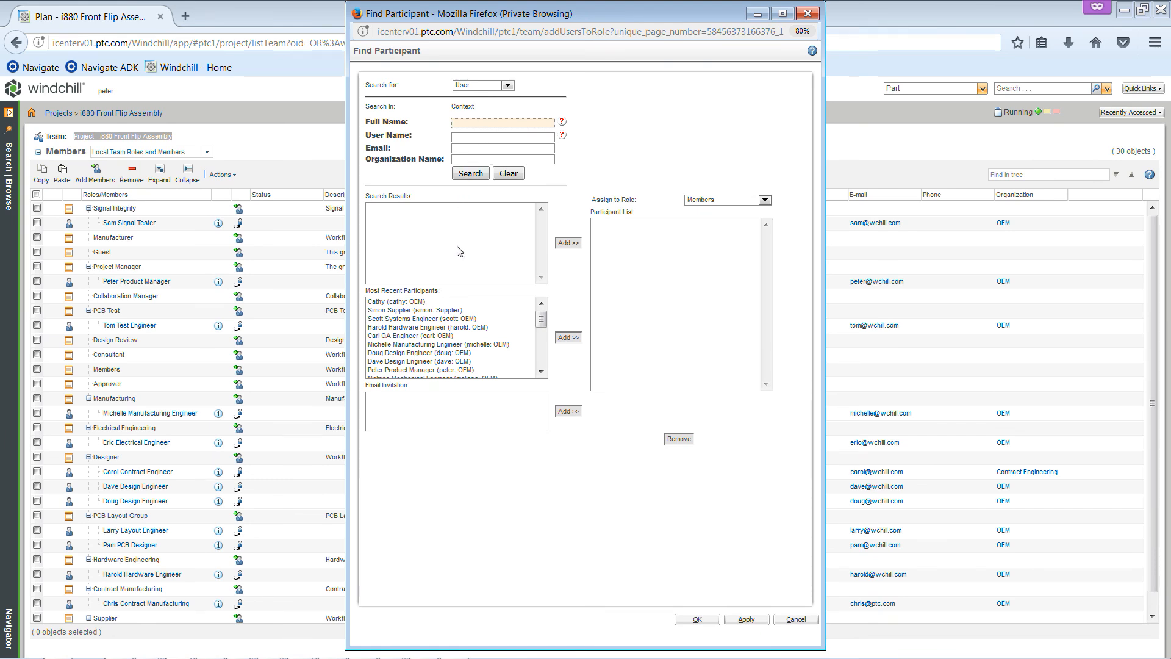
pyautogui.click(418, 362)
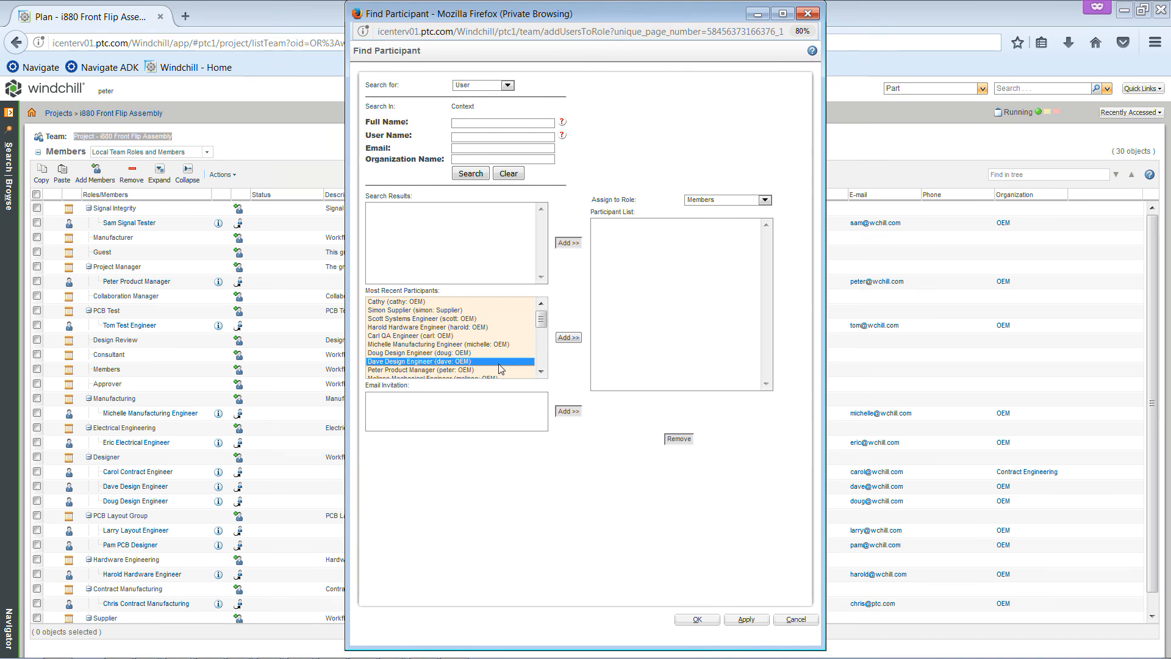
pyautogui.click(572, 342)
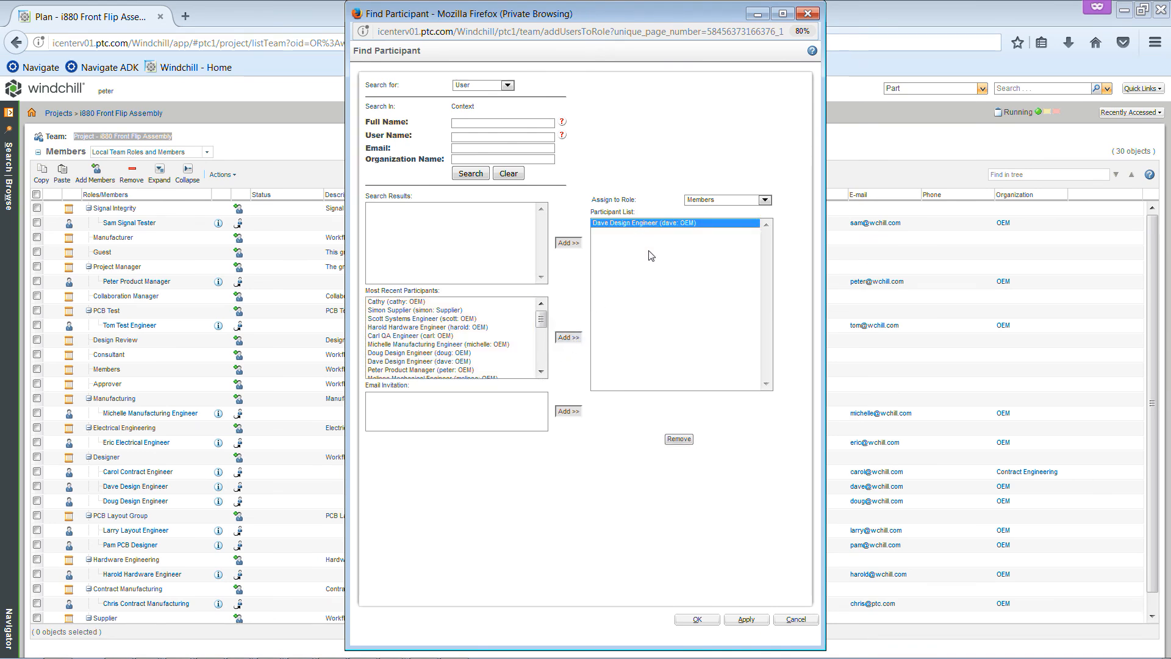
pyautogui.click(765, 201)
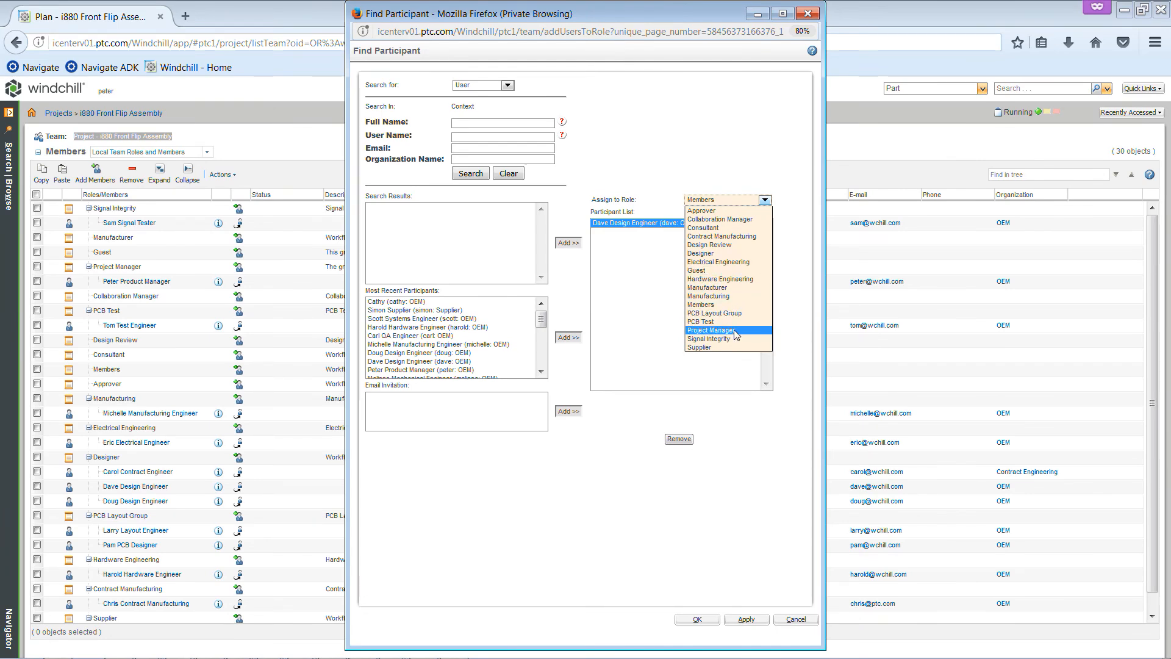
pyautogui.click(743, 408)
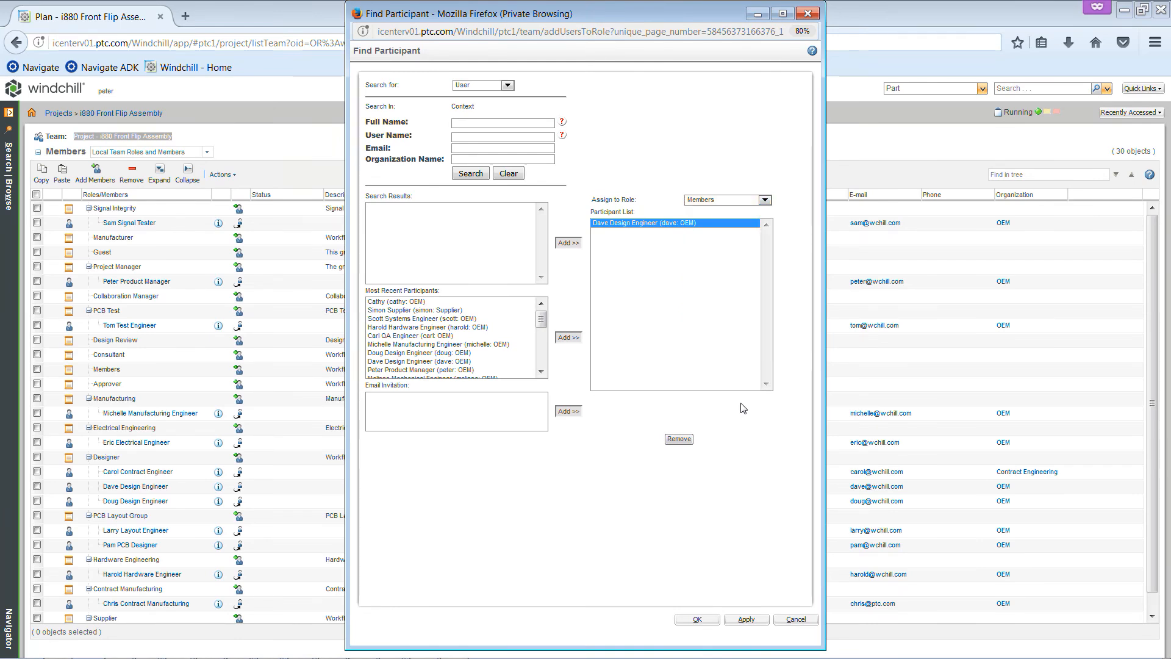
pyautogui.click(791, 619)
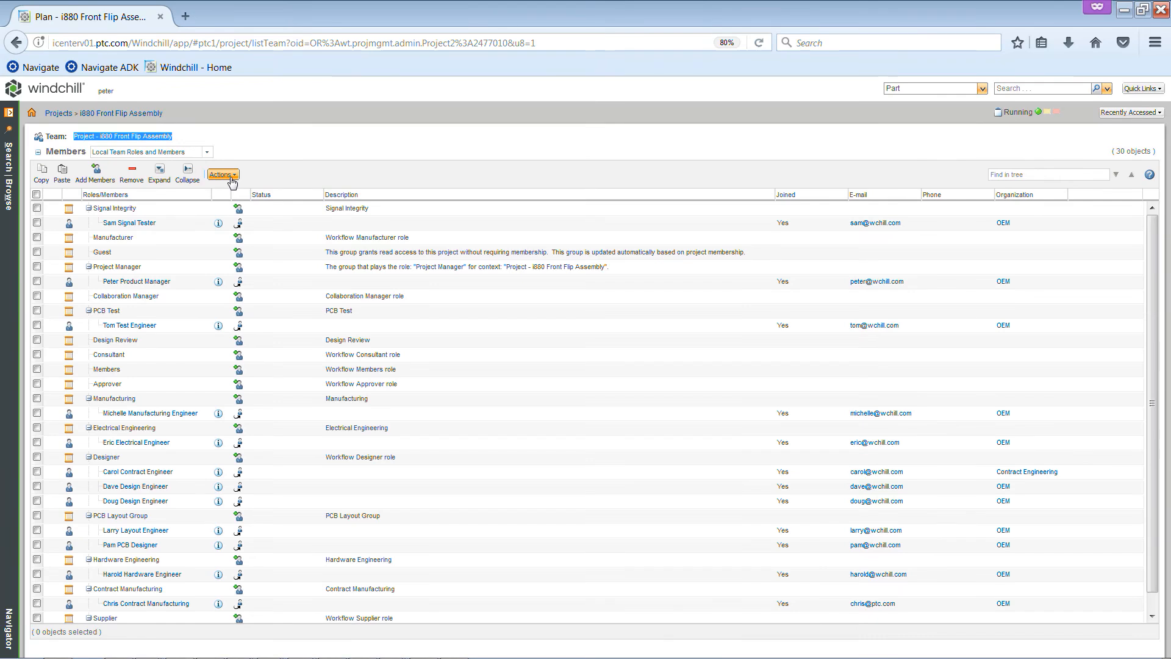
# Review the organization roles and the team-specific role entry offered for adding roles to the team, and cancel without adding any
pyautogui.click(232, 178)
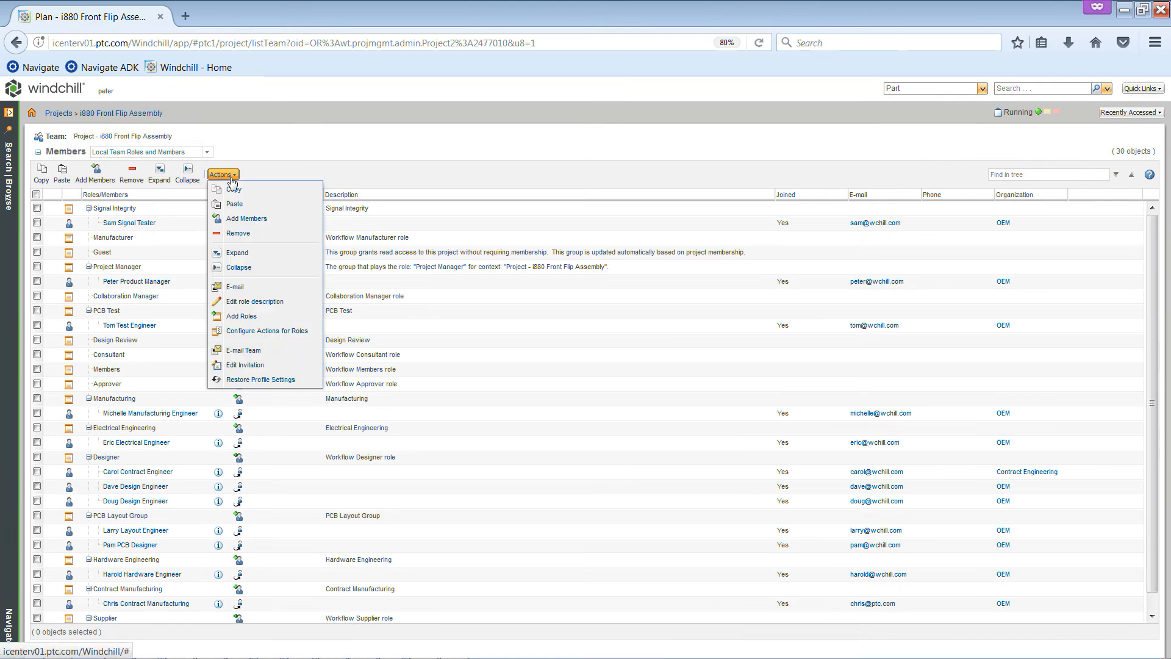
pyautogui.click(275, 317)
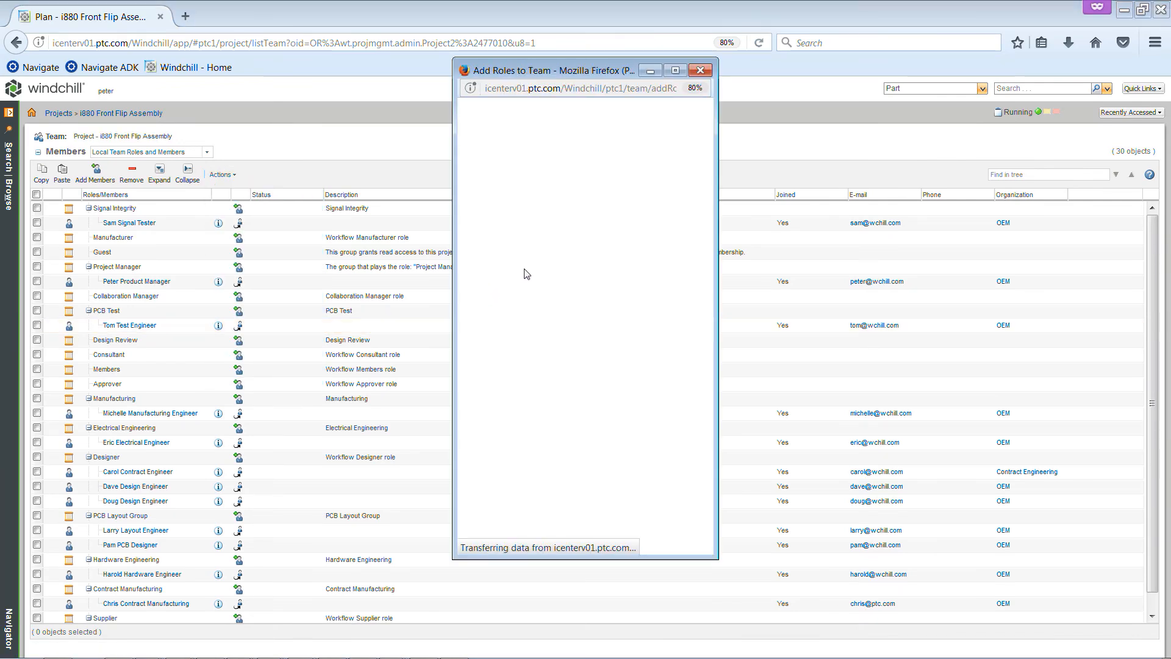
pyautogui.moveTo(608, 169); pyautogui.dragTo(609, 252)
pyautogui.click(563, 316)
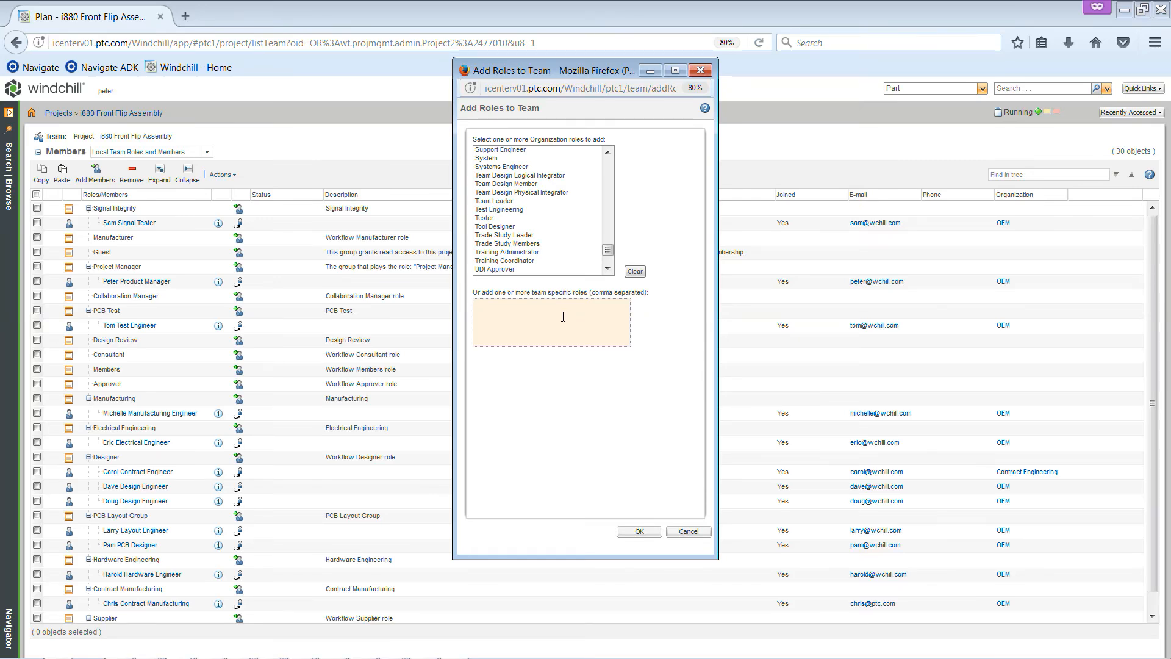
pyautogui.click(684, 535)
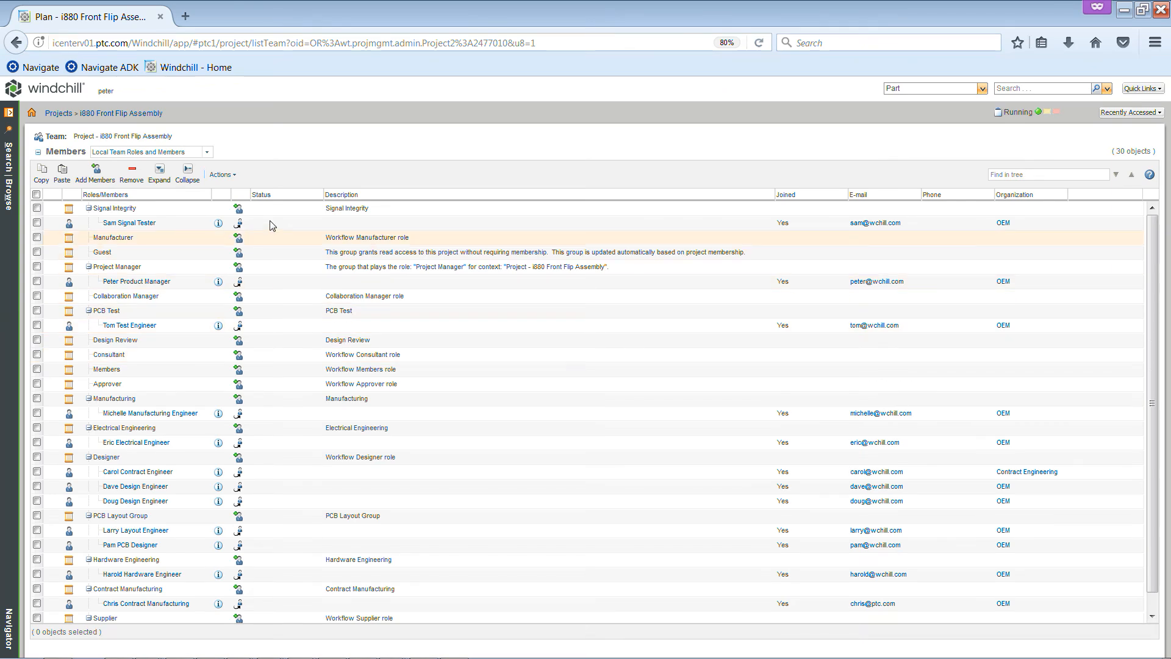
# Open the Configure Actions for Roles matrix maximized and examine the actions permitted for the Guest role
pyautogui.click(230, 175)
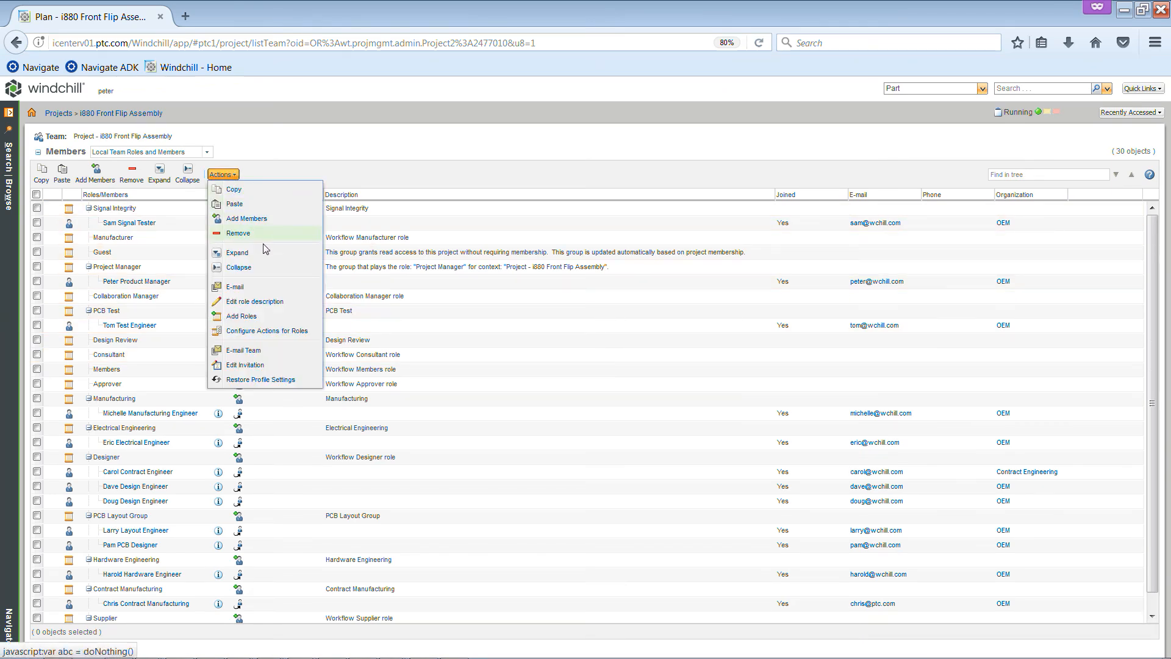
pyautogui.click(285, 333)
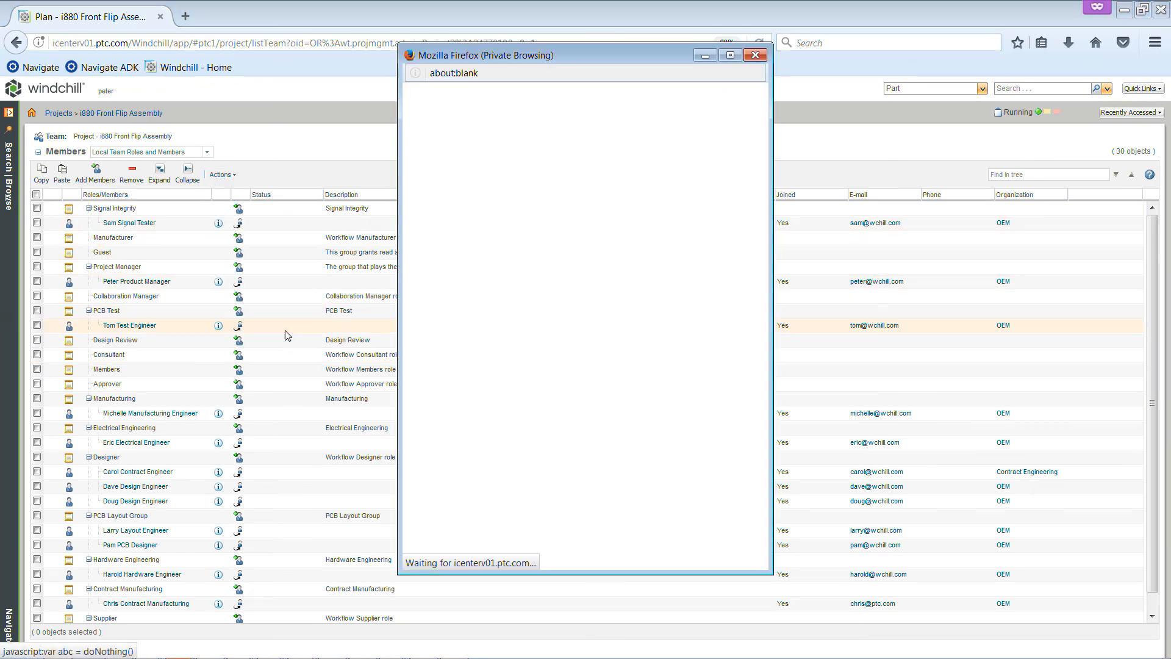
pyautogui.click(730, 57)
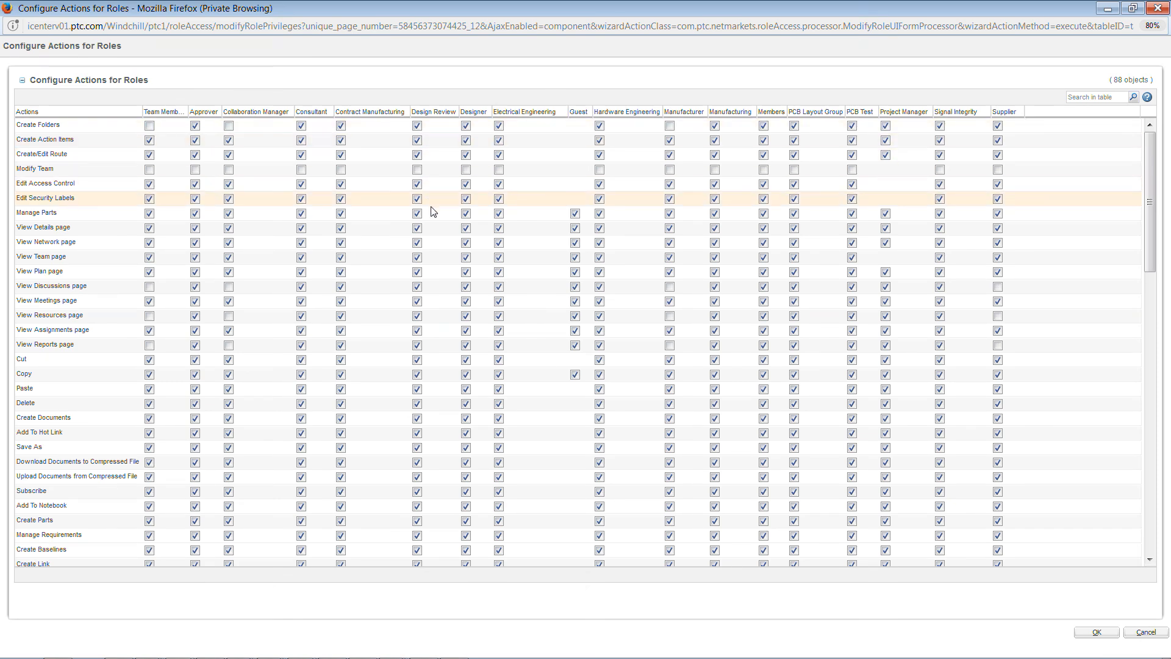
pyautogui.click(574, 174)
pyautogui.click(581, 200)
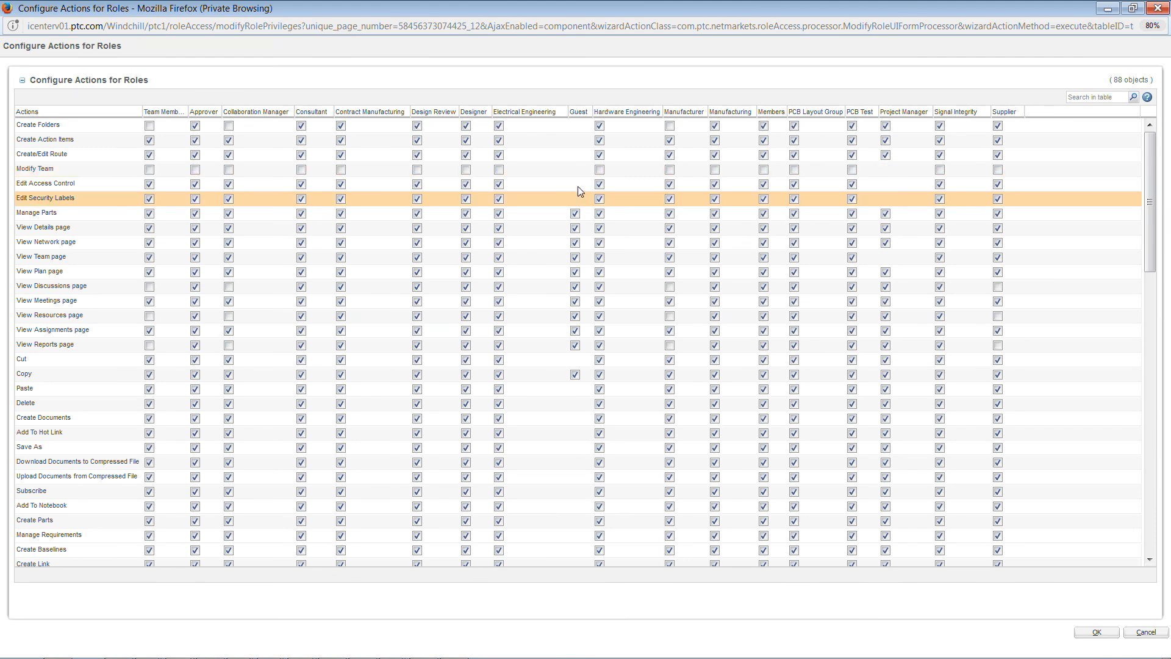
pyautogui.click(580, 157)
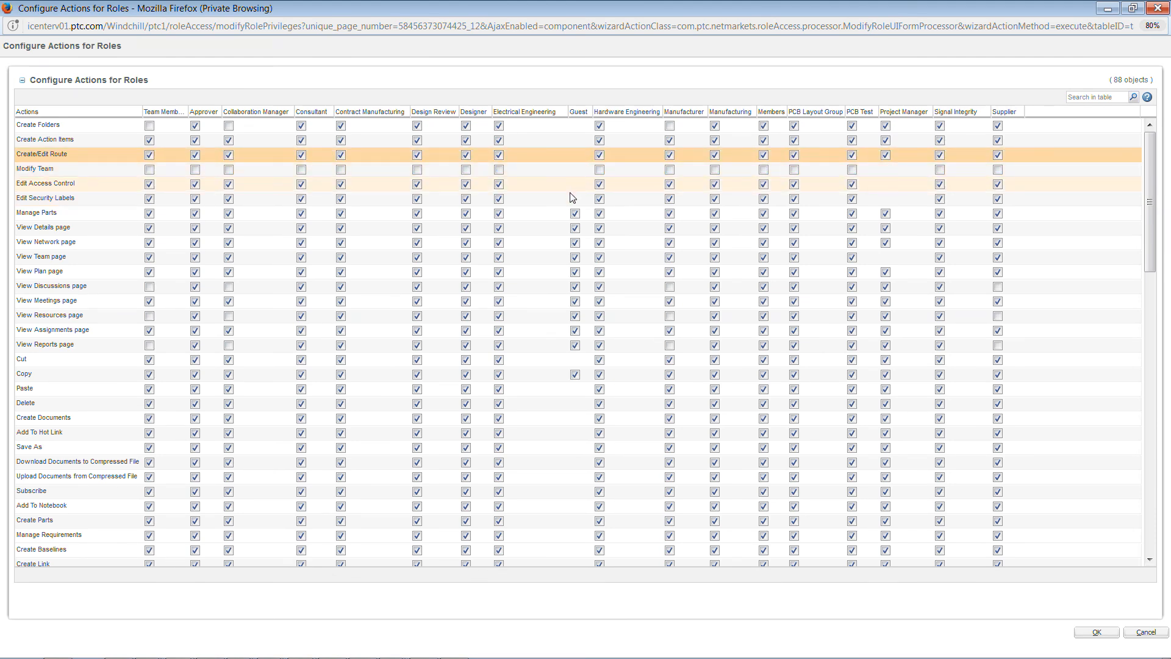
pyautogui.click(572, 189)
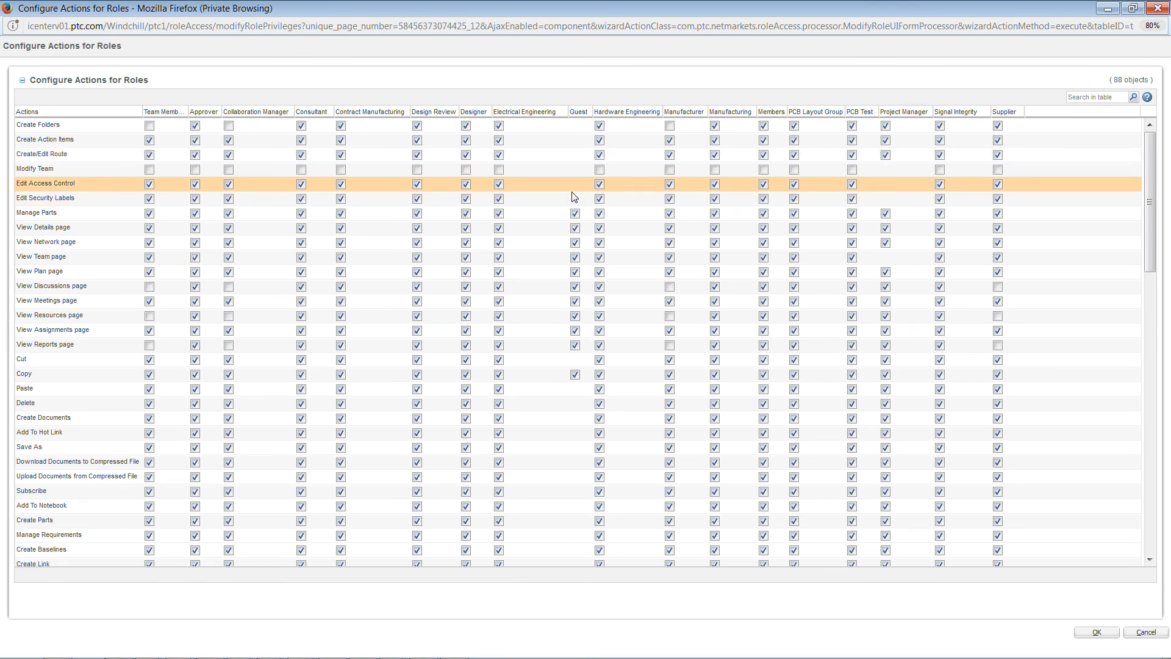
# Try disabling Edit Security Labels, View Team page, Cut and Copy for the Manufacturer role, and discard the changes
pyautogui.click(670, 200)
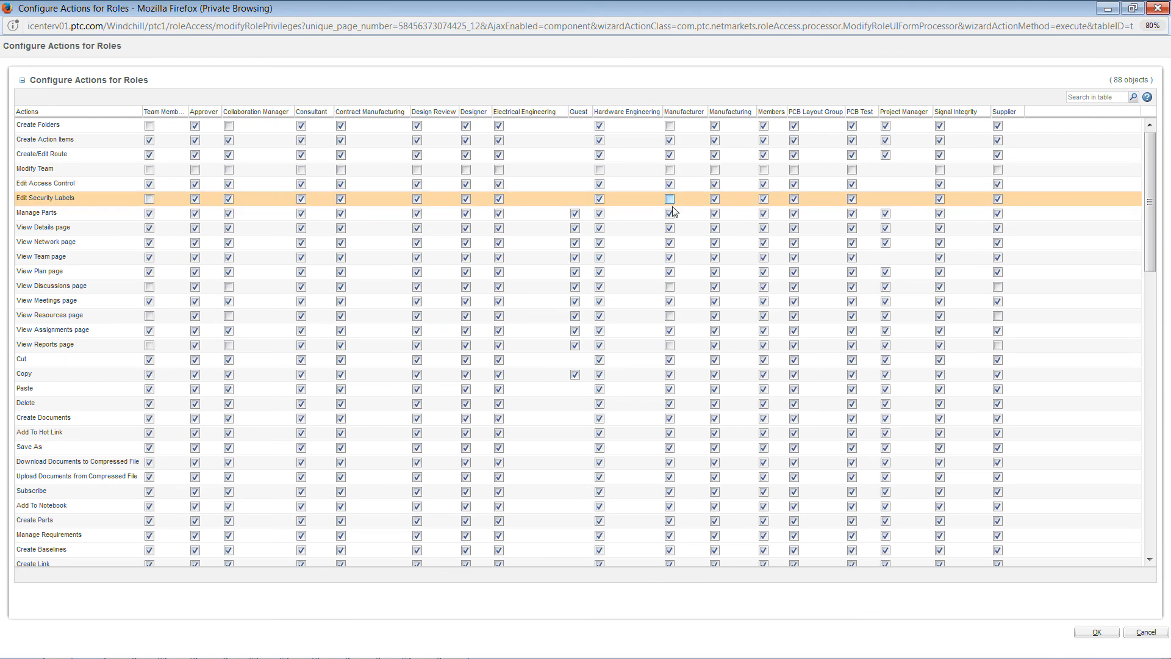
pyautogui.click(669, 257)
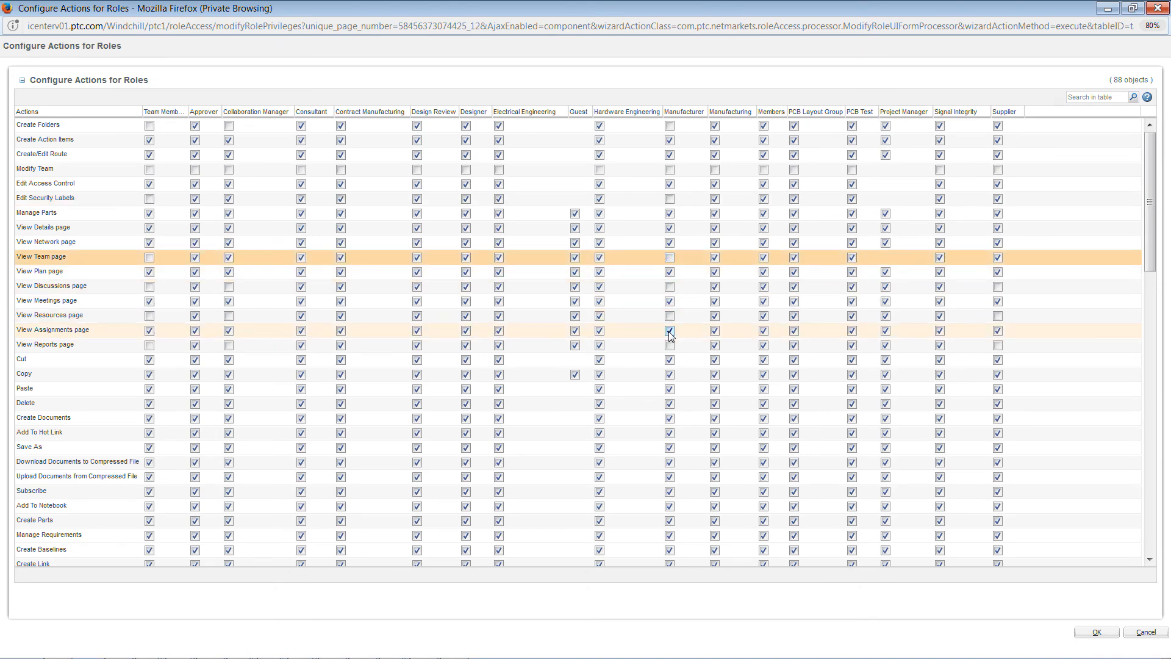
pyautogui.click(669, 362)
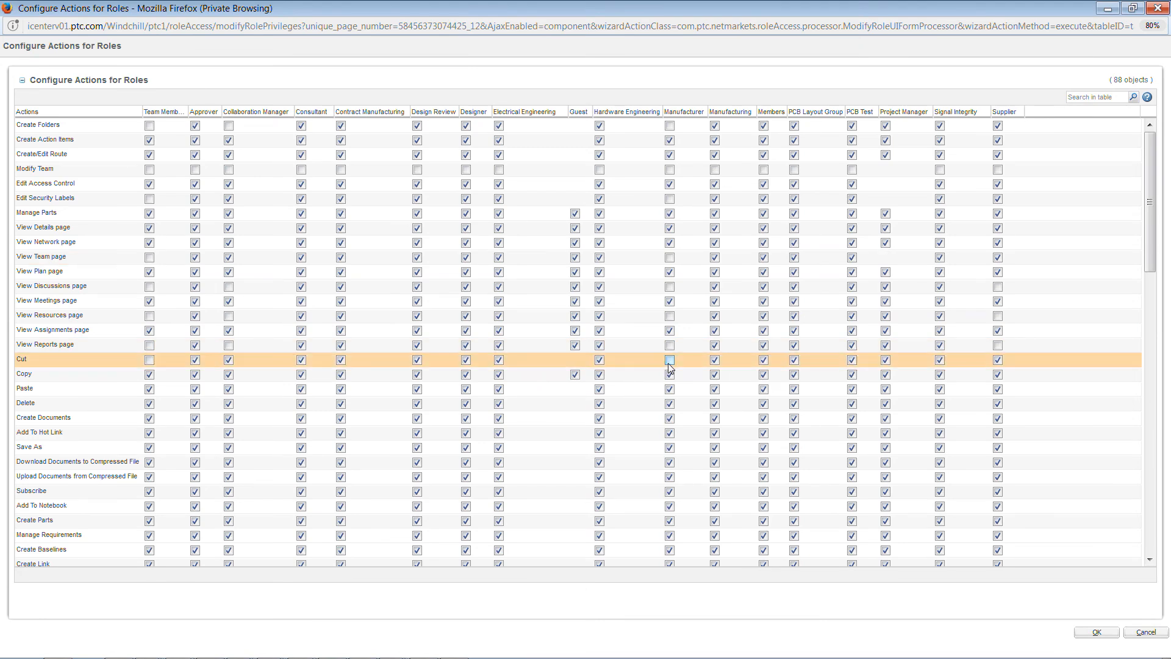
pyautogui.click(672, 380)
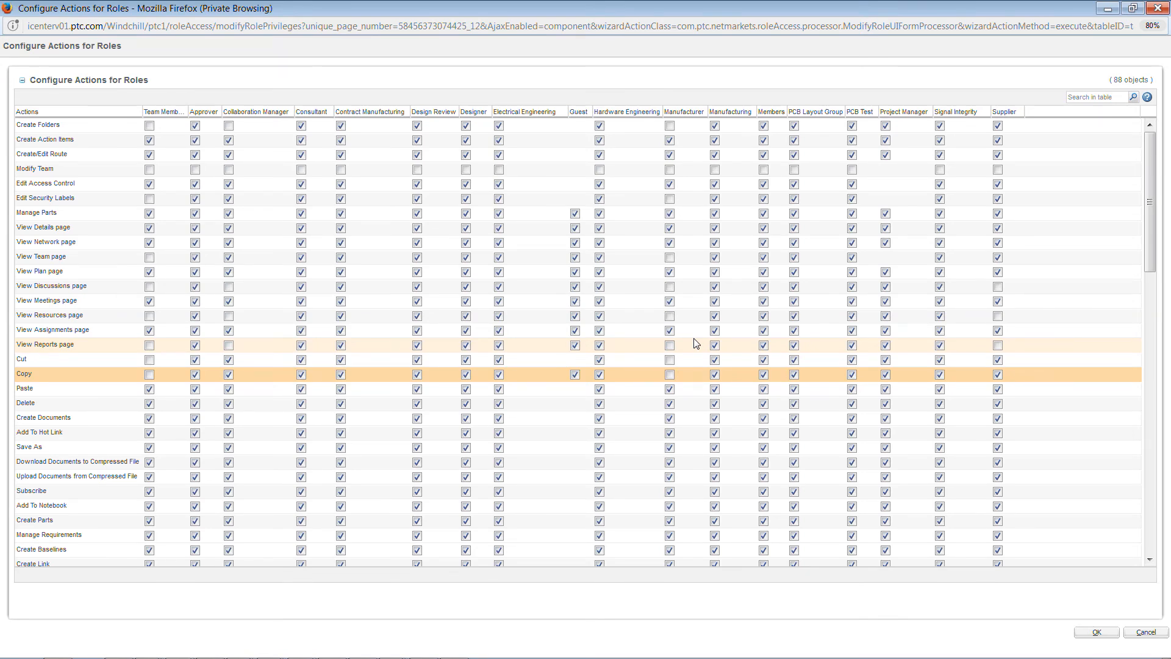
pyautogui.click(1144, 634)
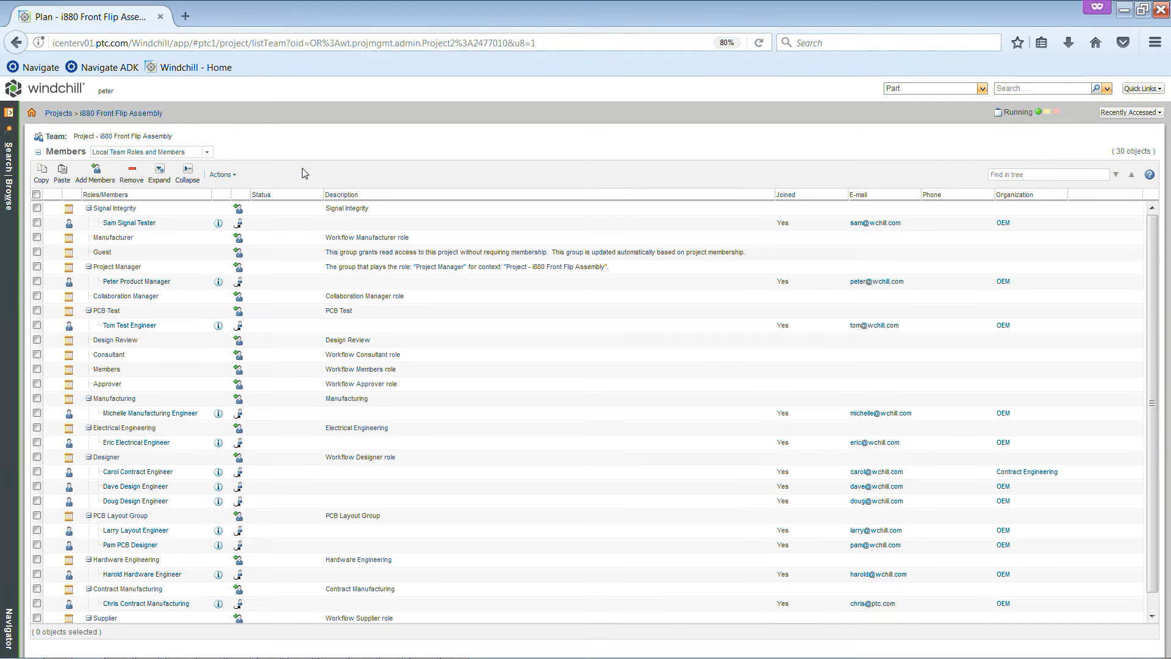
# Open the project's templates, start a new document template of type Document, review its attributes, and cancel
pyautogui.click(9, 115)
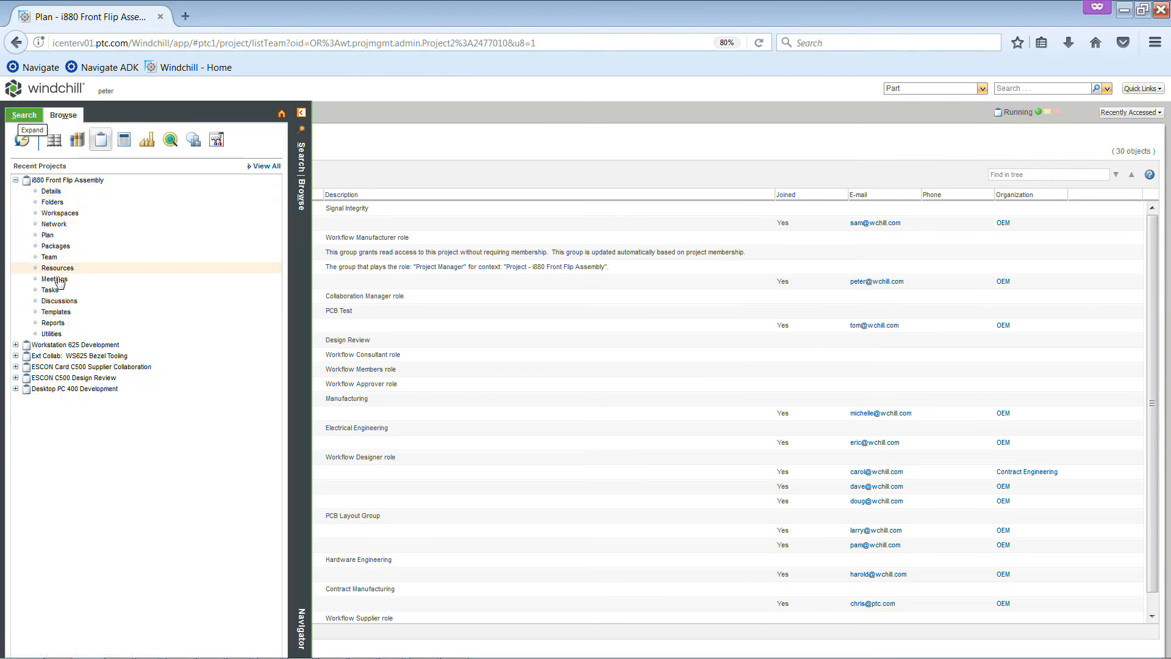
pyautogui.click(63, 311)
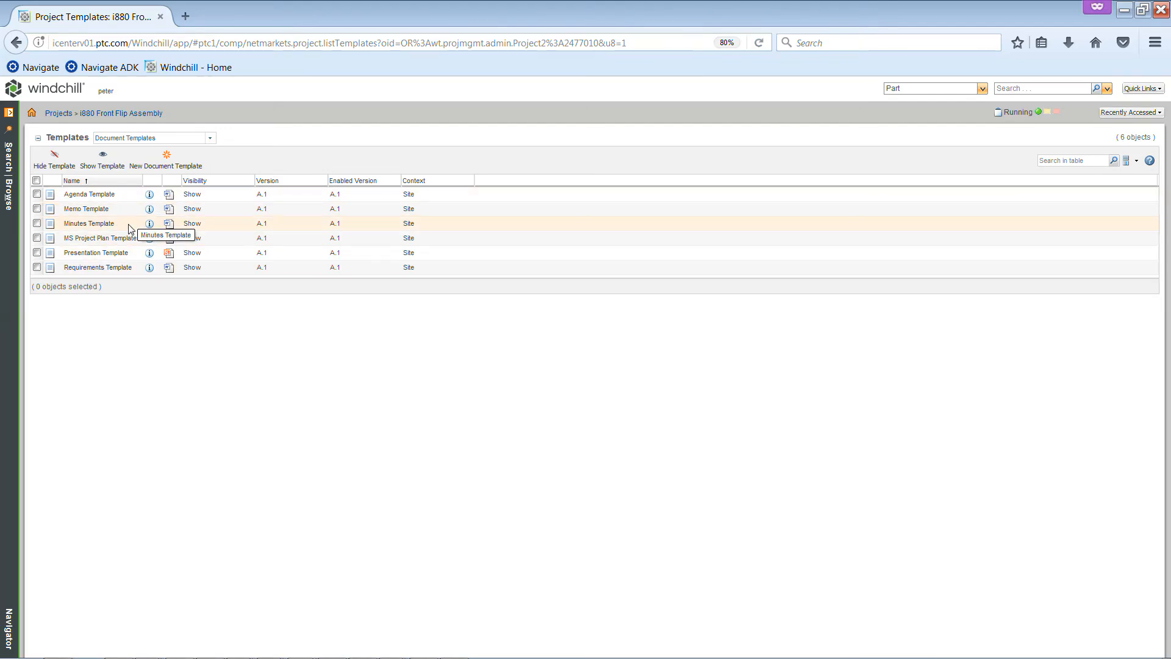
pyautogui.click(170, 168)
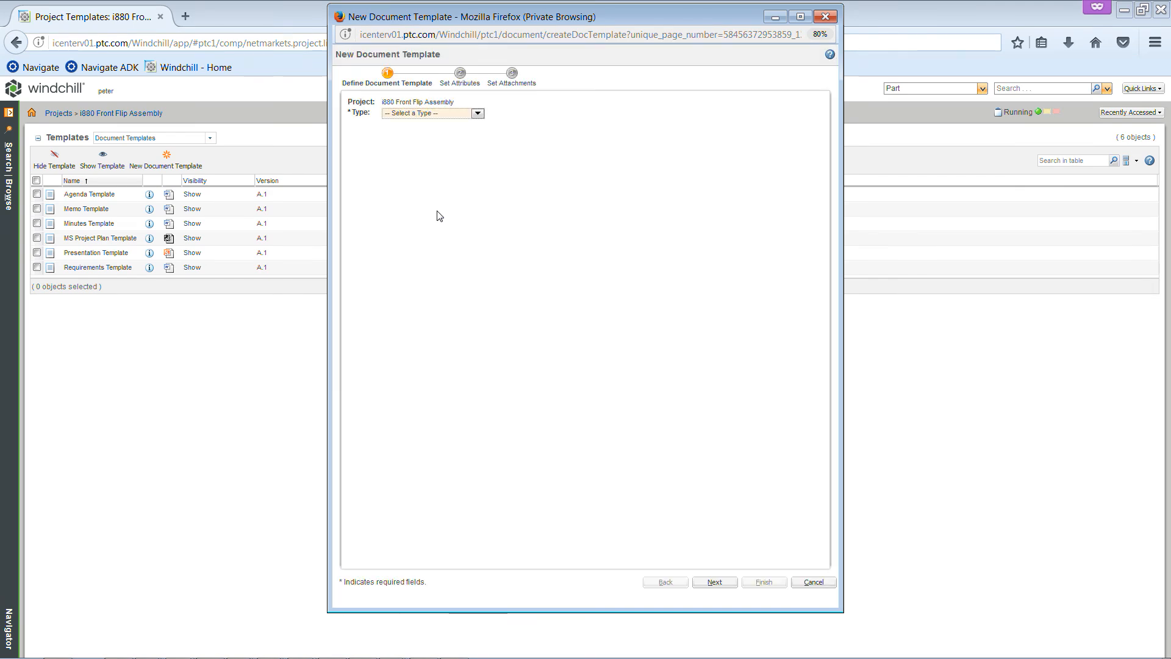
pyautogui.click(479, 114)
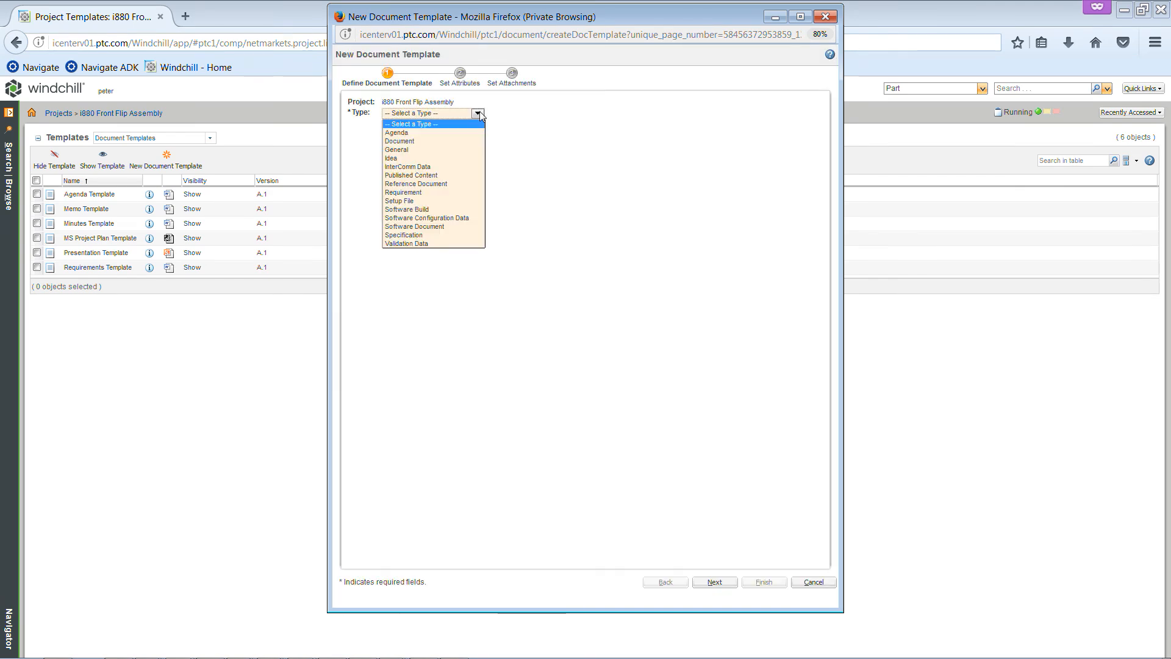
pyautogui.click(453, 140)
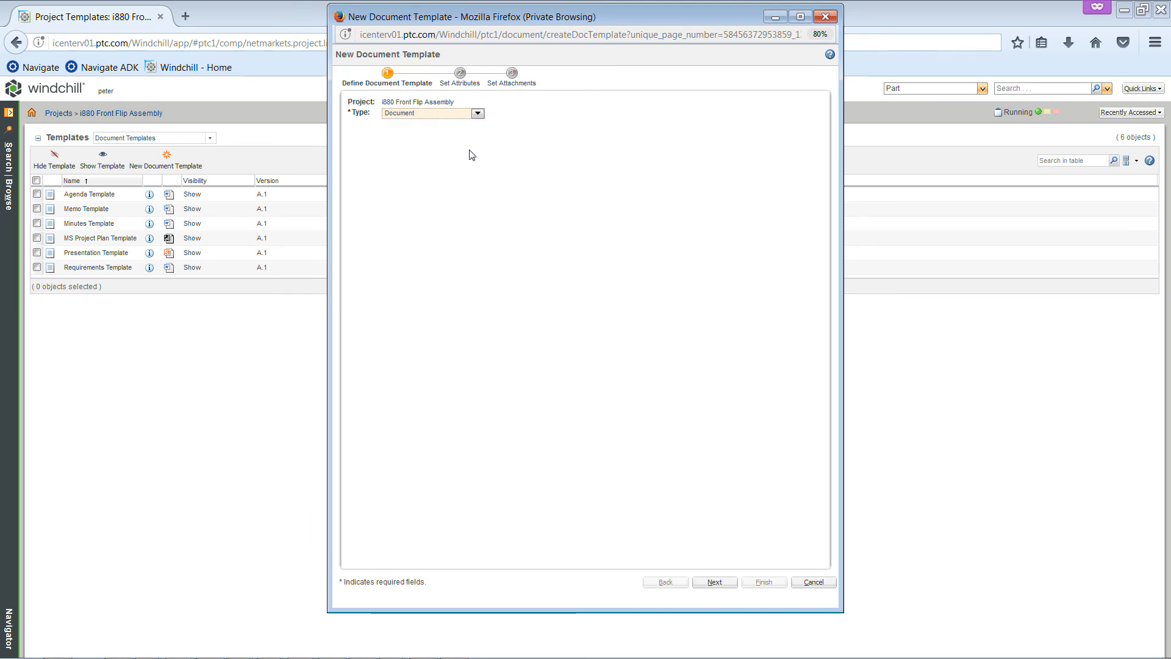
pyautogui.click(461, 77)
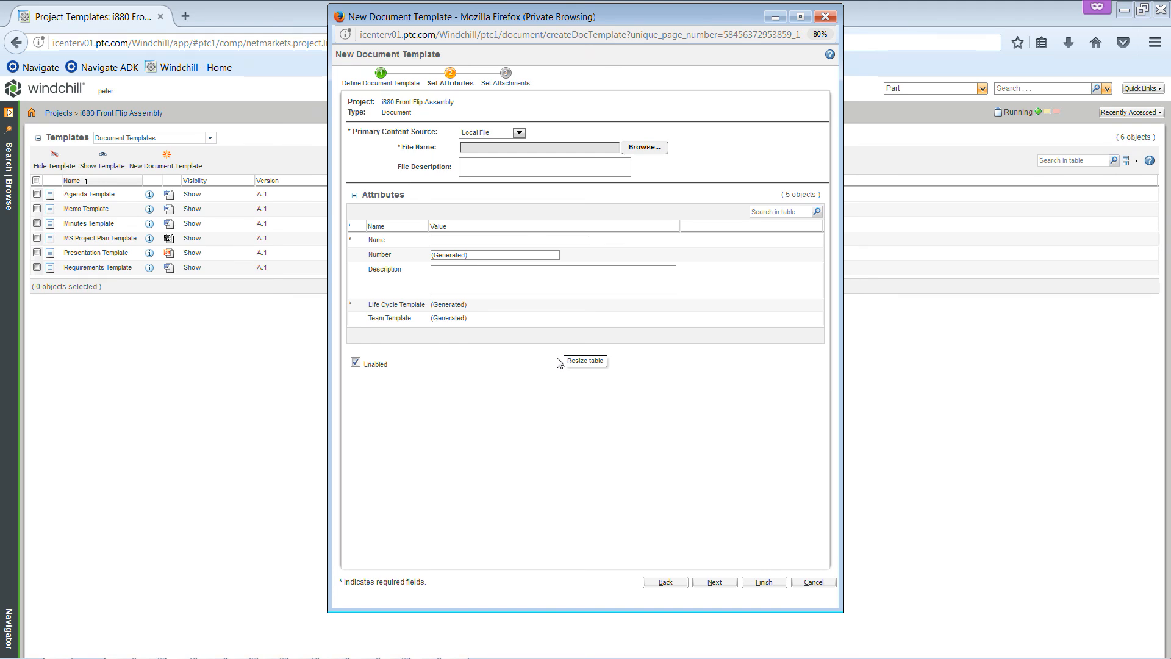
pyautogui.click(809, 584)
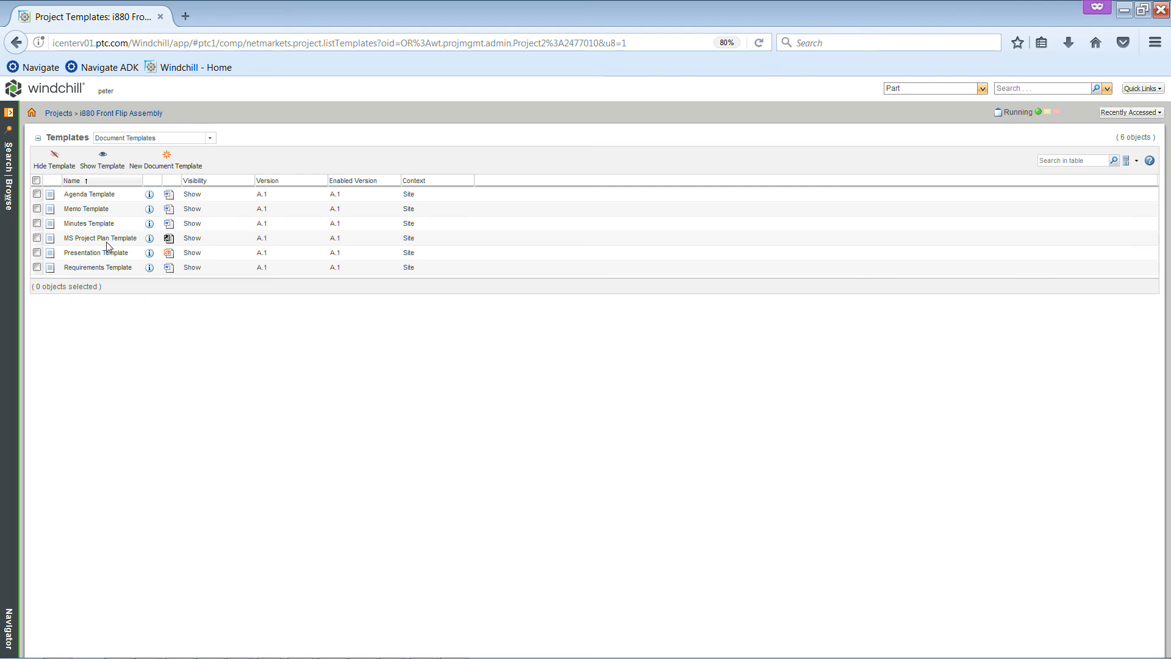
# Open the project's reports, expand the Planning group, and widen the Description column to read the report descriptions
pyautogui.click(10, 117)
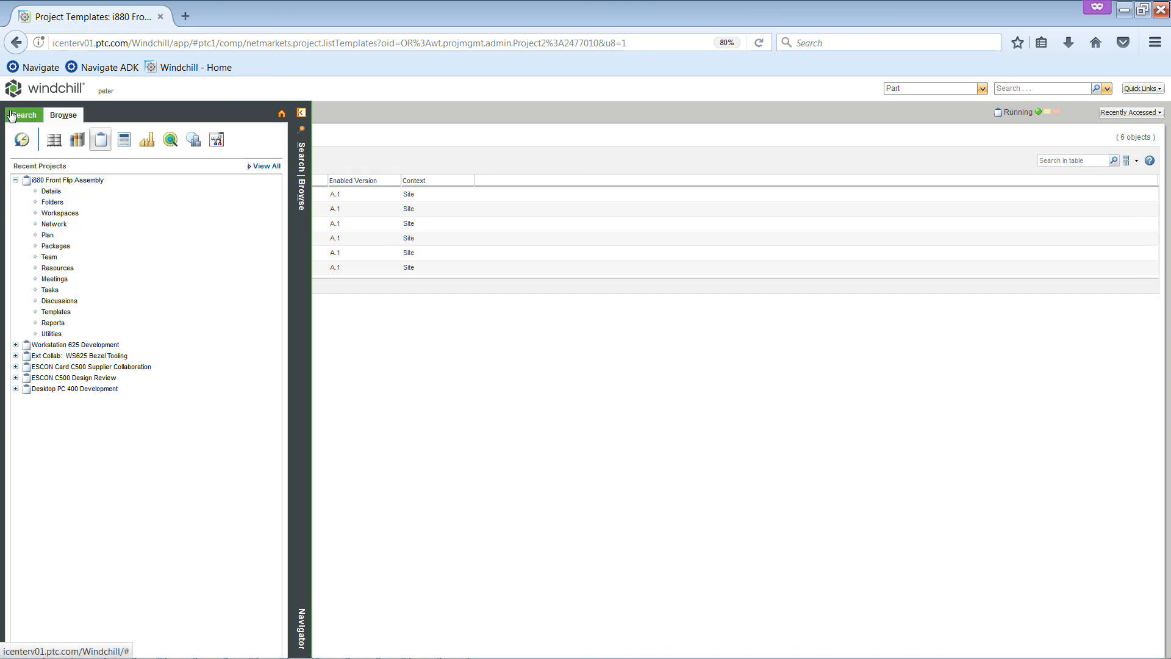
pyautogui.click(56, 323)
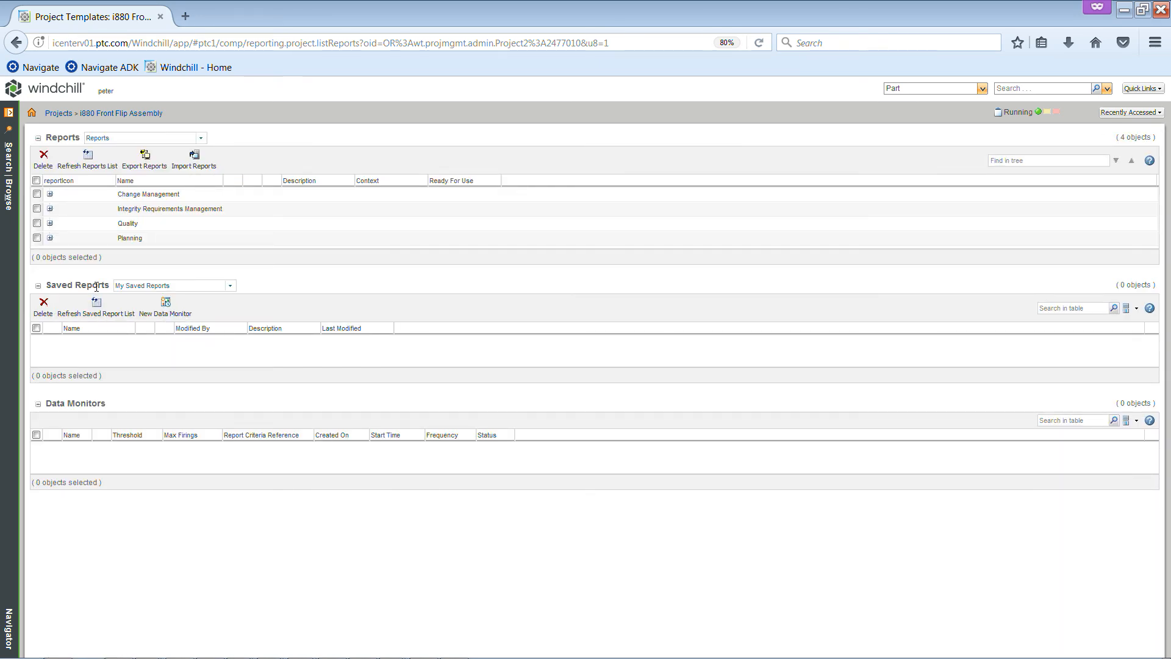
pyautogui.click(50, 239)
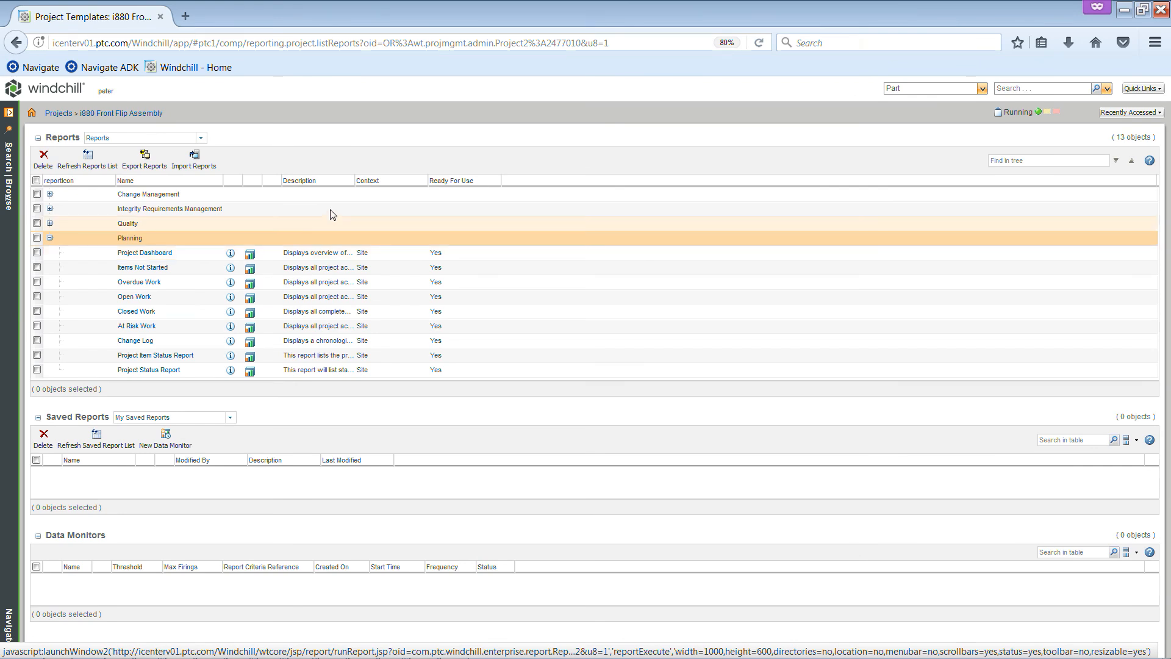
pyautogui.moveTo(356, 181); pyautogui.dragTo(467, 190)
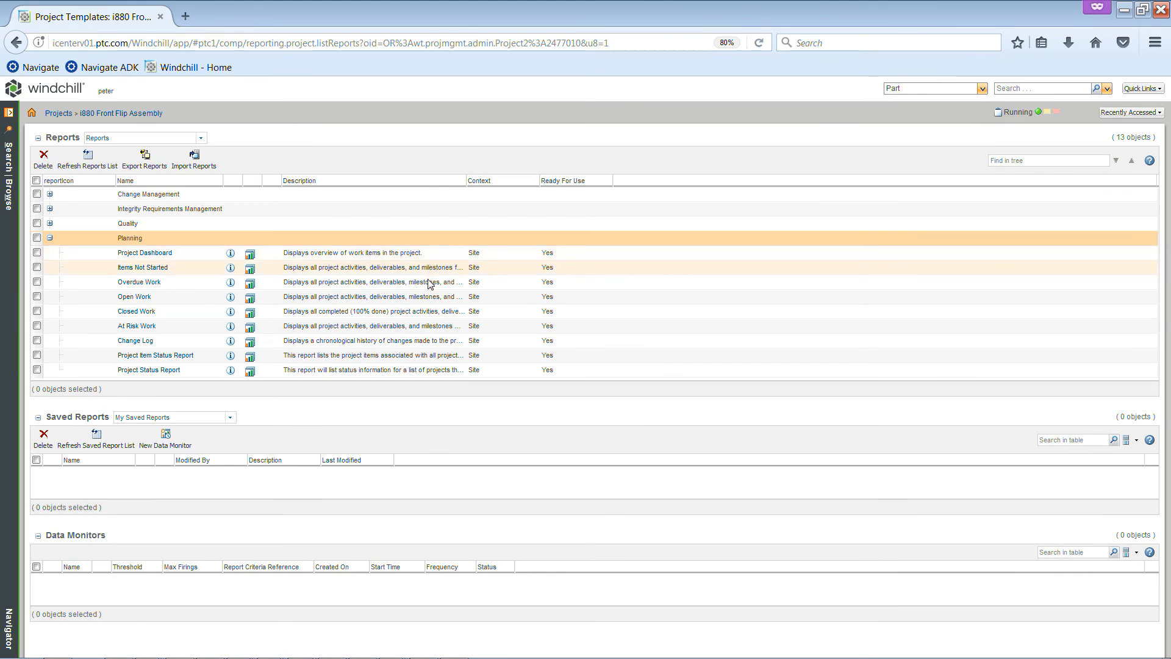